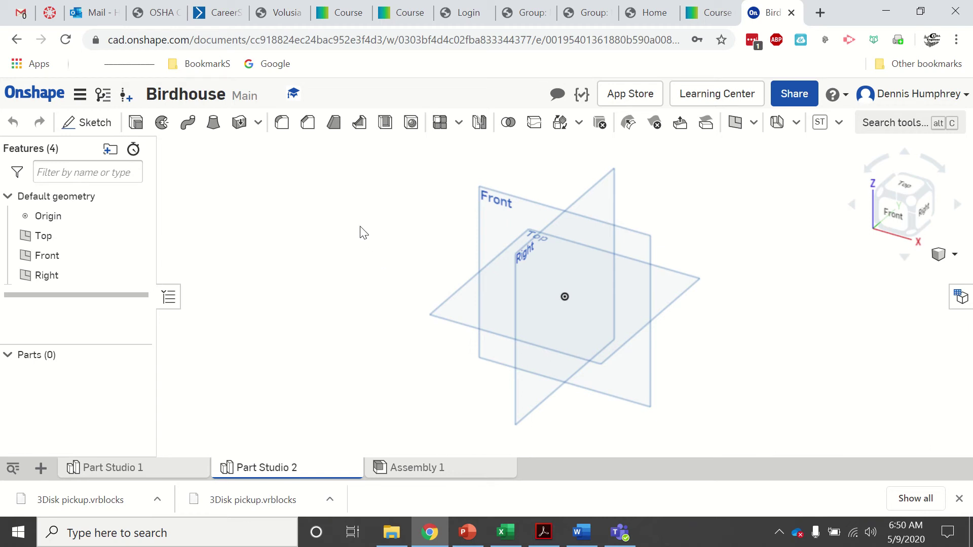
- Start a sketch on the Top plane, hide the Top, Front and Right planes, and face the sketch from above
{"action": "left_click", "coordinate": [84, 122]}
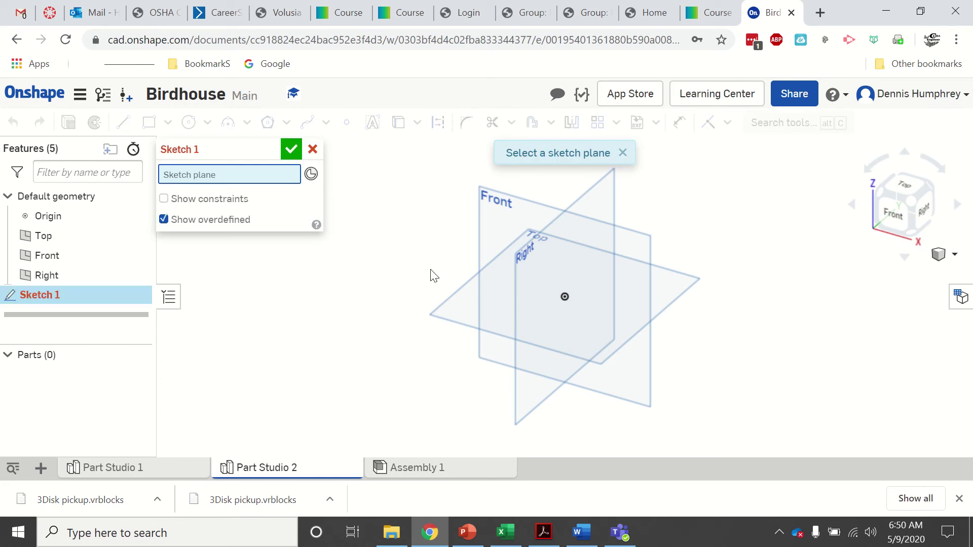
{"action": "left_click", "coordinate": [461, 288]}
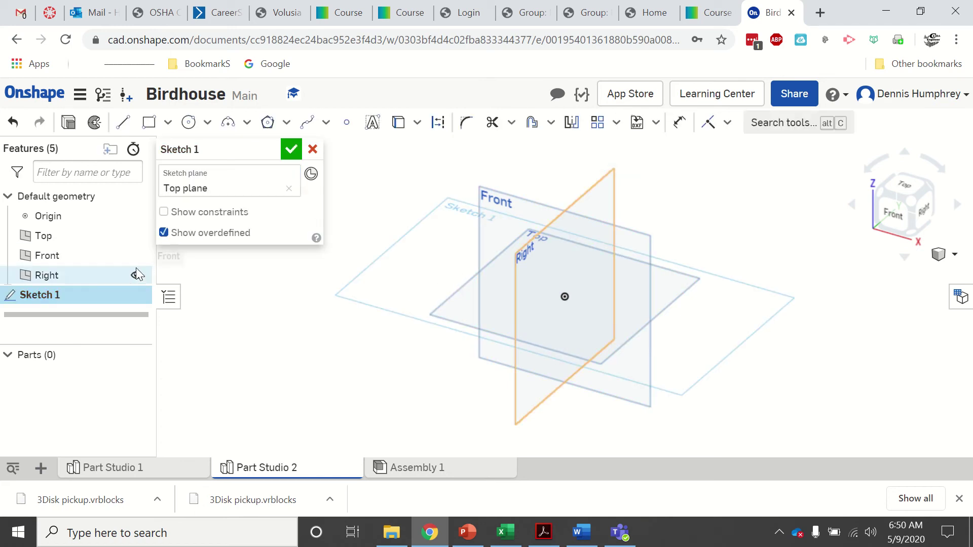
{"action": "left_click", "coordinate": [137, 275]}
{"action": "left_click", "coordinate": [136, 256]}
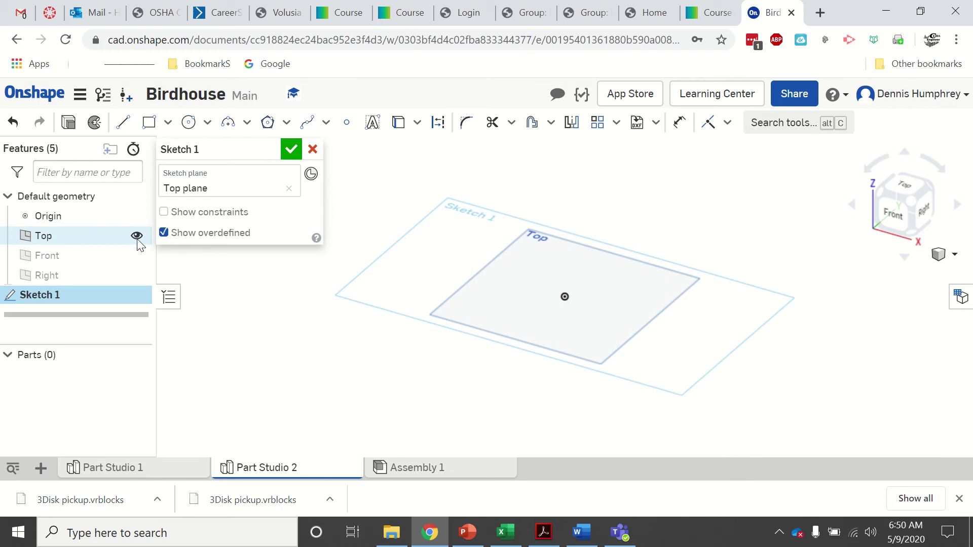
{"action": "left_click", "coordinate": [137, 236]}
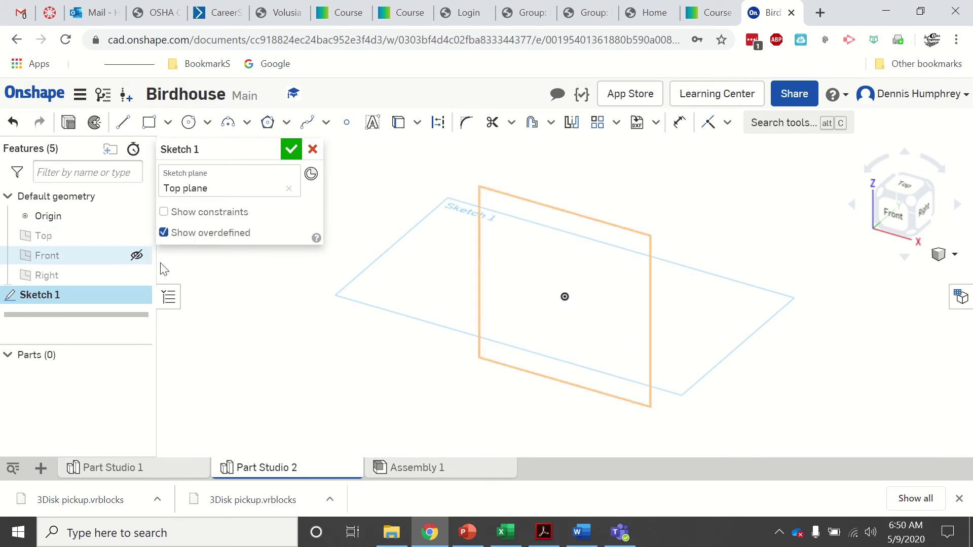
{"action": "left_click", "coordinate": [905, 187]}
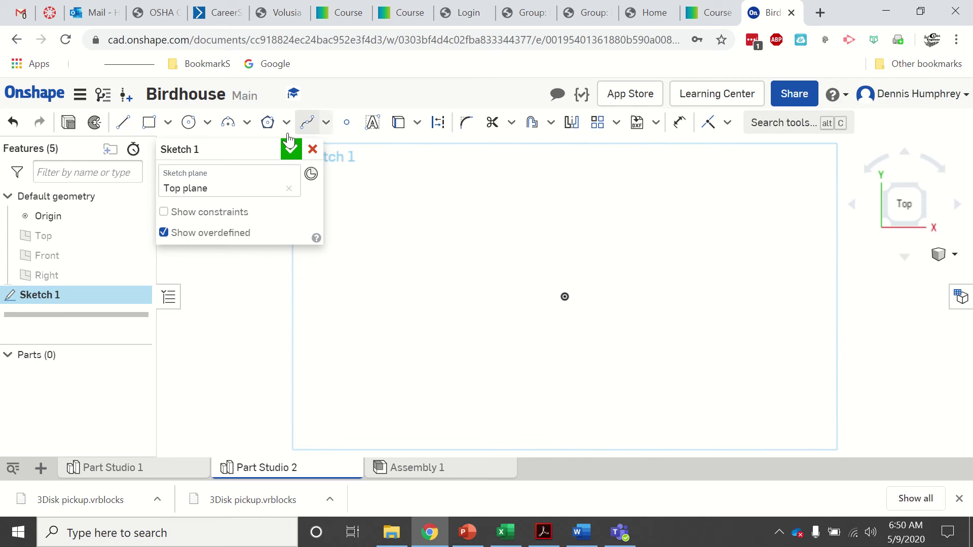
- Draw a corner rectangle starting at the origin, 6 in wide and 4 in high
{"action": "left_click", "coordinate": [148, 122]}
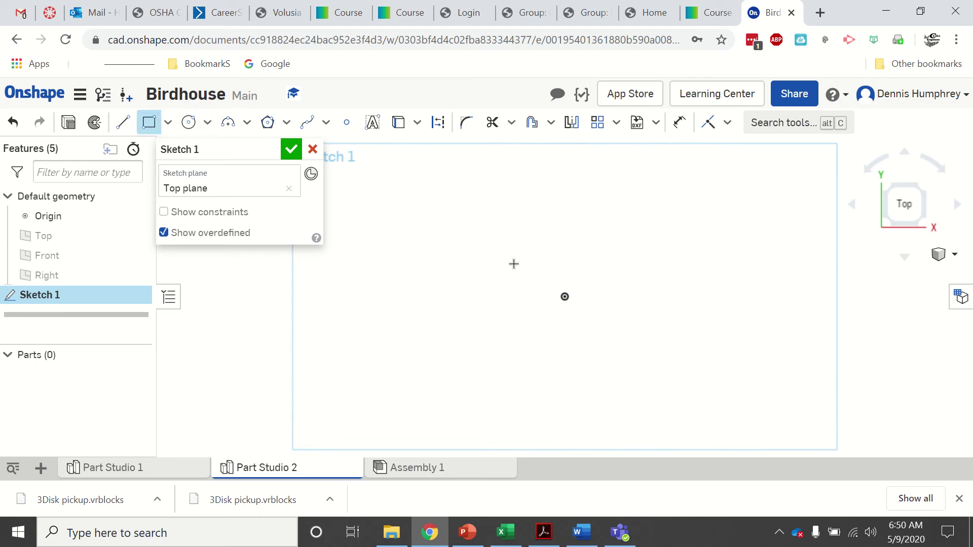
{"action": "left_click", "coordinate": [564, 297]}
{"action": "left_click", "coordinate": [715, 216]}
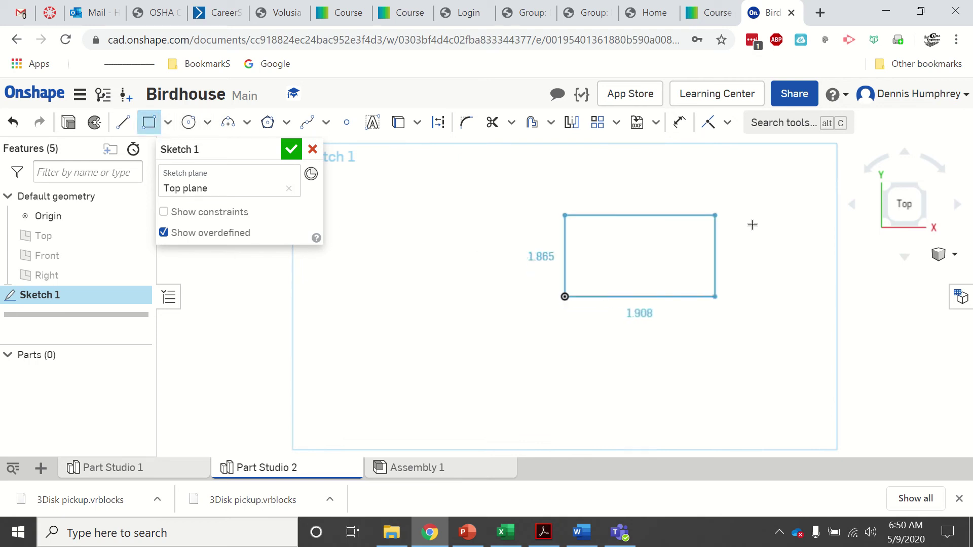
{"action": "left_click", "coordinate": [778, 181]}
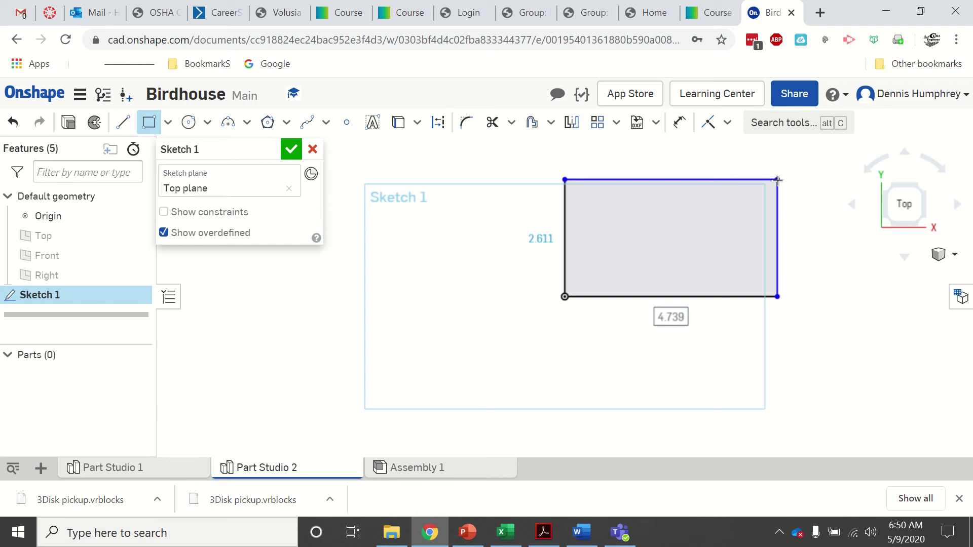
{"action": "type", "text": "6"}
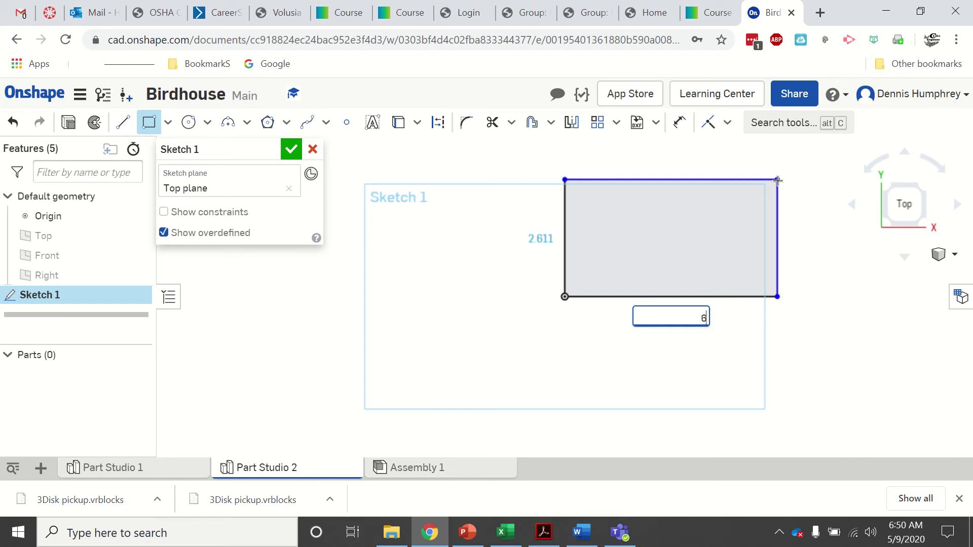
{"action": "key", "text": "Return"}
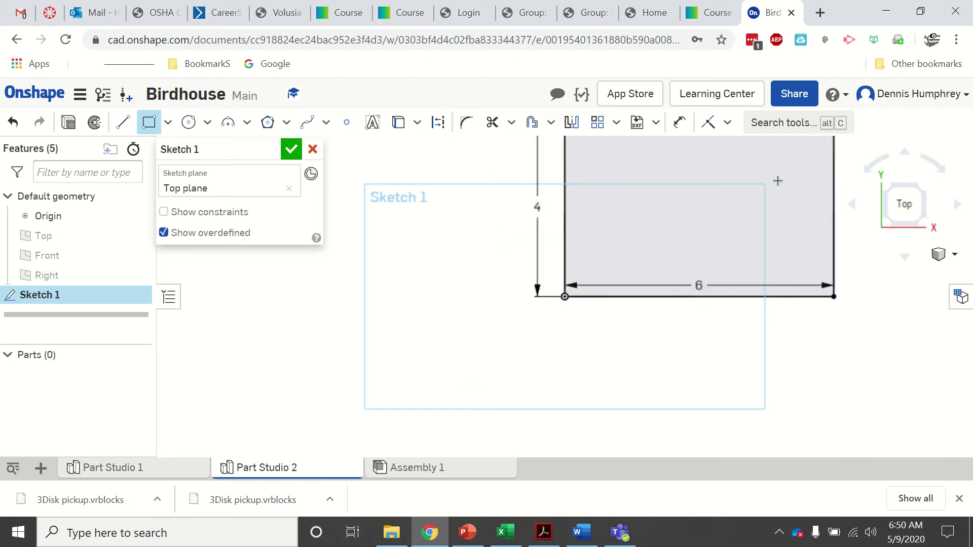
{"action": "mouse_move", "coordinate": [811, 349]}
{"action": "middle_mouse_down"}
{"action": "mouse_move", "coordinate": [625, 476]}
{"action": "mouse_move", "coordinate": [662, 448]}
{"action": "middle_mouse_up"}
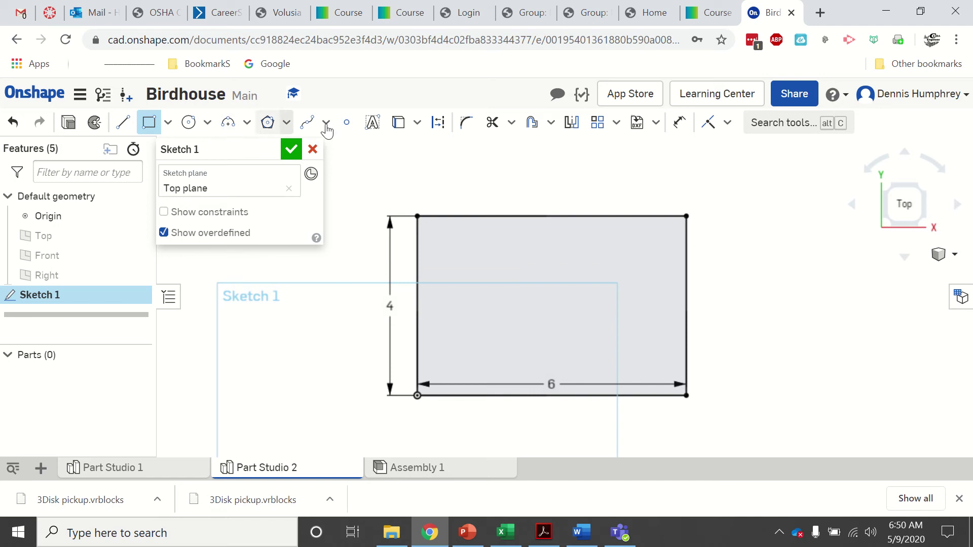
- Fillet the rectangle's upper-left corner with a 1 in radius
{"action": "left_click", "coordinate": [463, 133]}
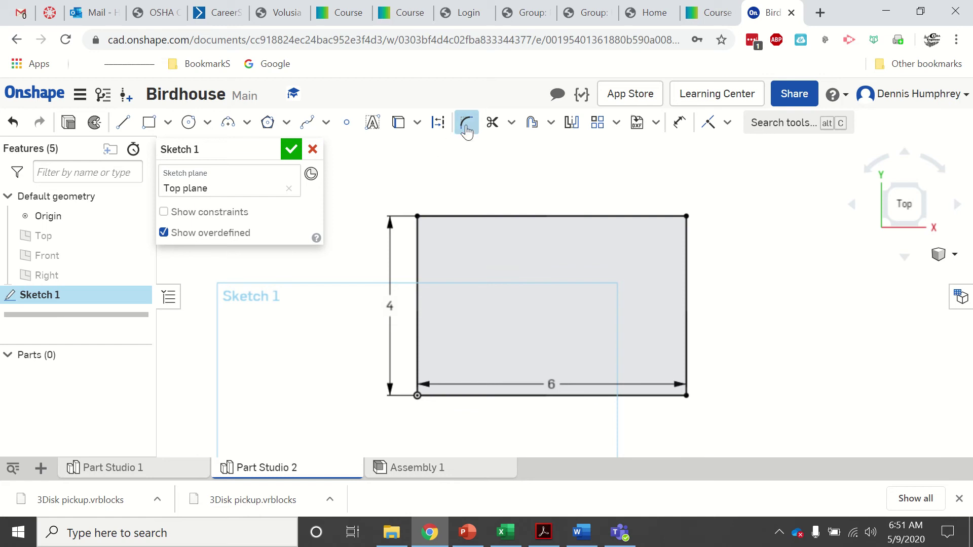
{"action": "left_click", "coordinate": [419, 216]}
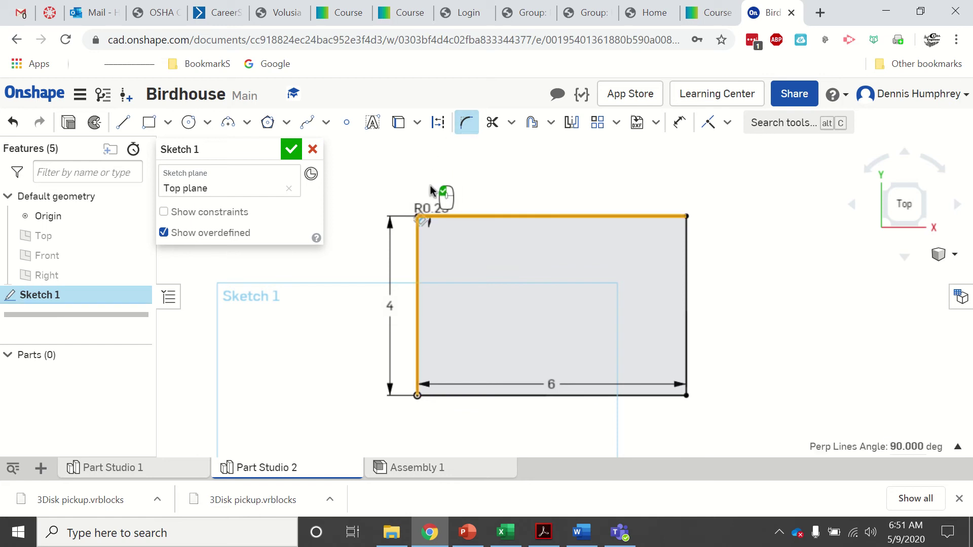
{"action": "left_click", "coordinate": [435, 208]}
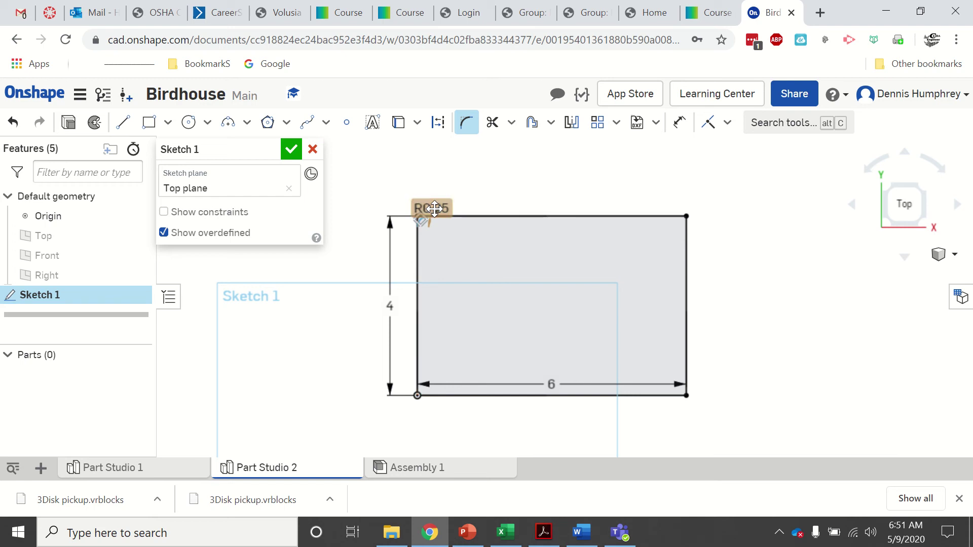
{"action": "double_click", "coordinate": [434, 208]}
{"action": "type", "text": "1"}
{"action": "key", "text": "Return"}
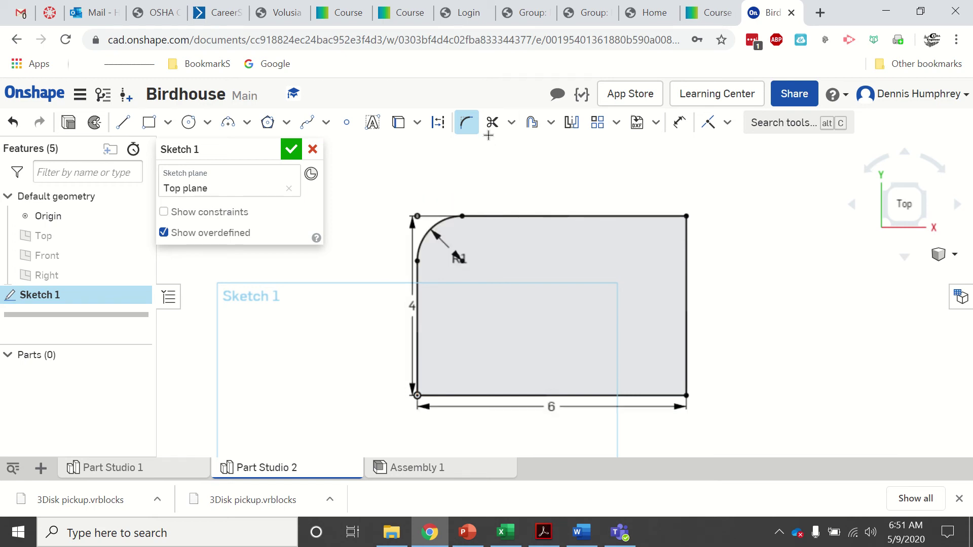
- Apply the same 1 in fillet to the rectangle's other three corners and finish the sketch
{"action": "left_click", "coordinate": [685, 217]}
{"action": "left_click", "coordinate": [688, 395]}
{"action": "left_click", "coordinate": [418, 399]}
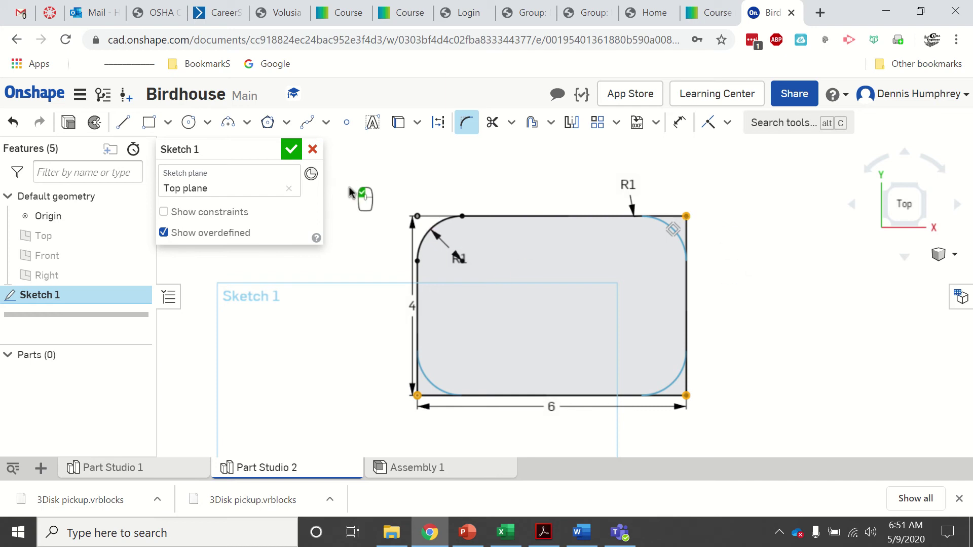
{"action": "left_click", "coordinate": [723, 348]}
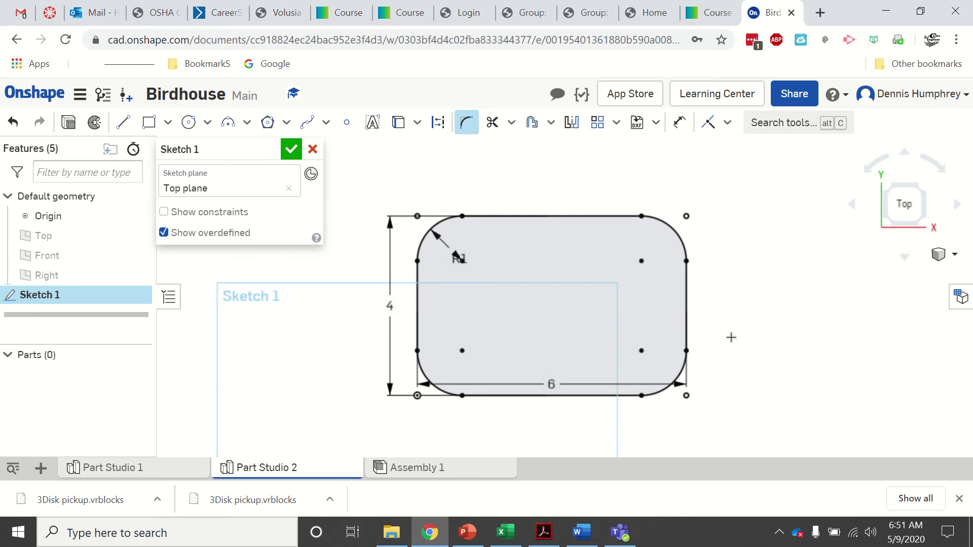
{"action": "left_click", "coordinate": [292, 149]}
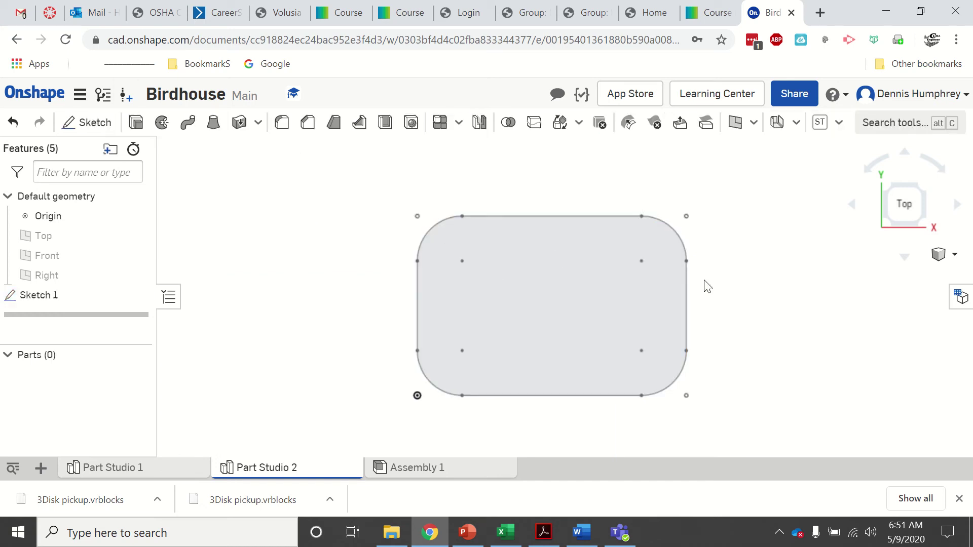
- Extrude the rounded rectangle upward as a new solid with a blind depth of 6 in
{"action": "right_click_drag", "start_coordinate": [712, 318], "coordinate": [712, 283]}
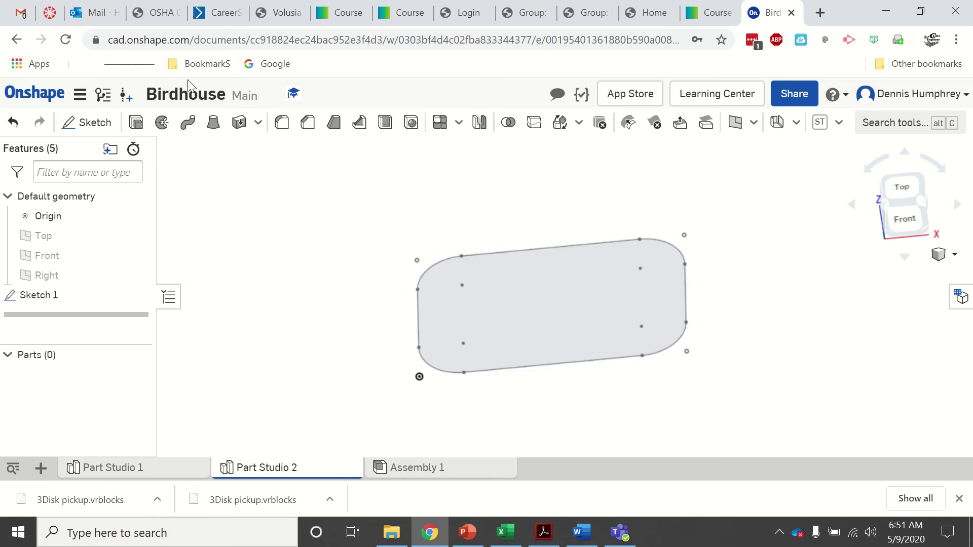
{"action": "left_click", "coordinate": [136, 123]}
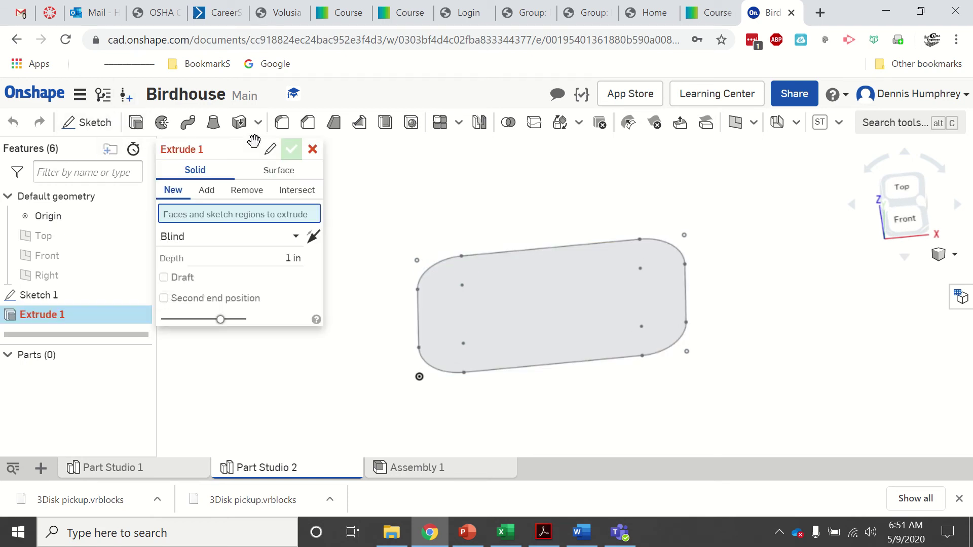
{"action": "left_click", "coordinate": [451, 282]}
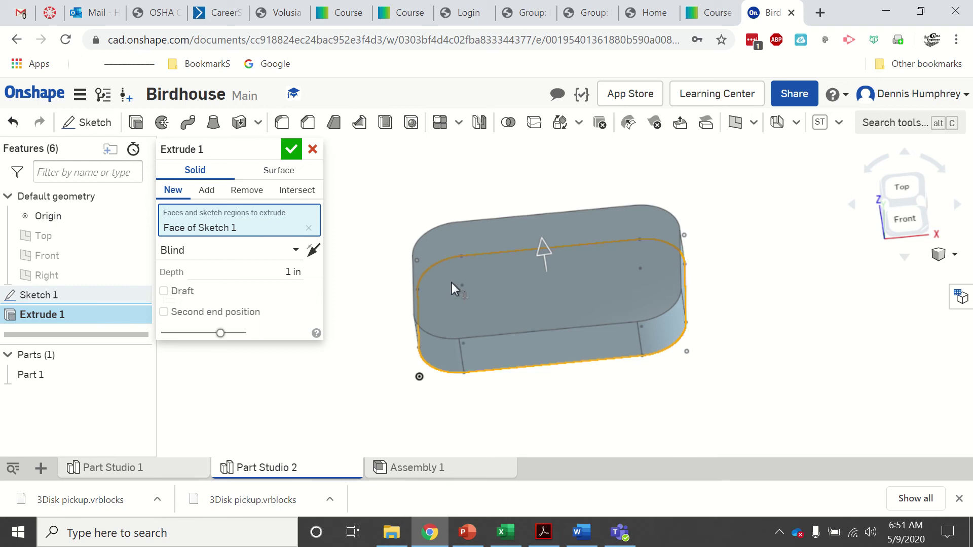
{"action": "left_click", "coordinate": [286, 271]}
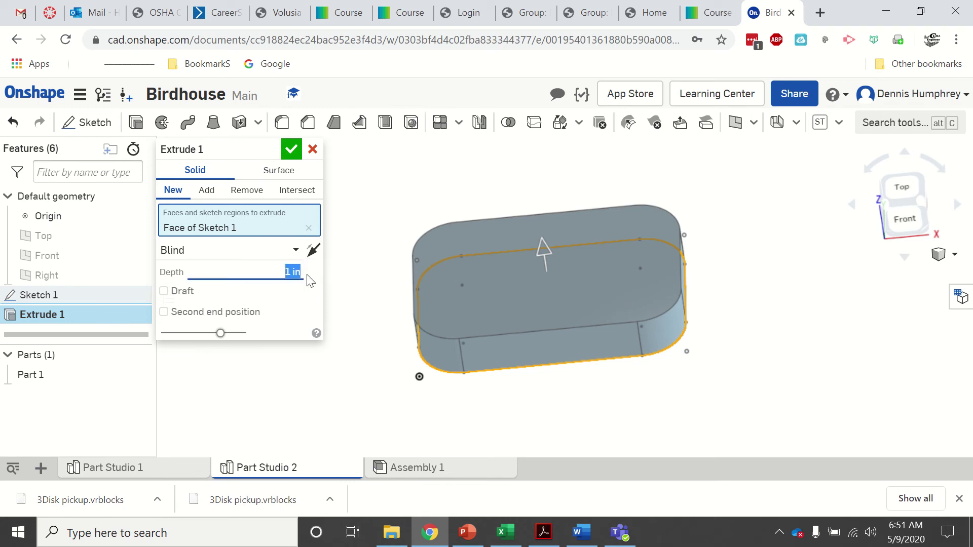
{"action": "type", "text": "6"}
{"action": "key", "text": "Return"}
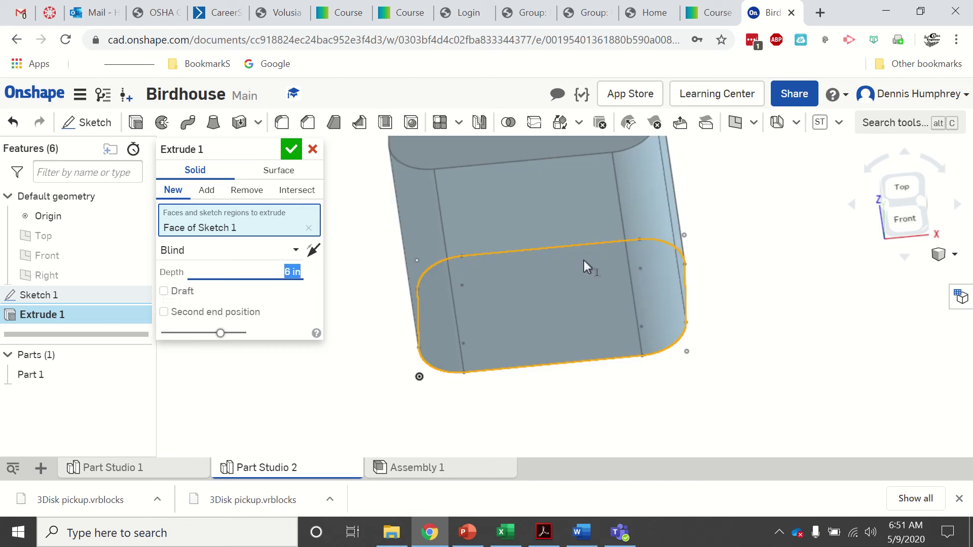
{"action": "middle_click_drag", "start_coordinate": [585, 260], "coordinate": [582, 343]}
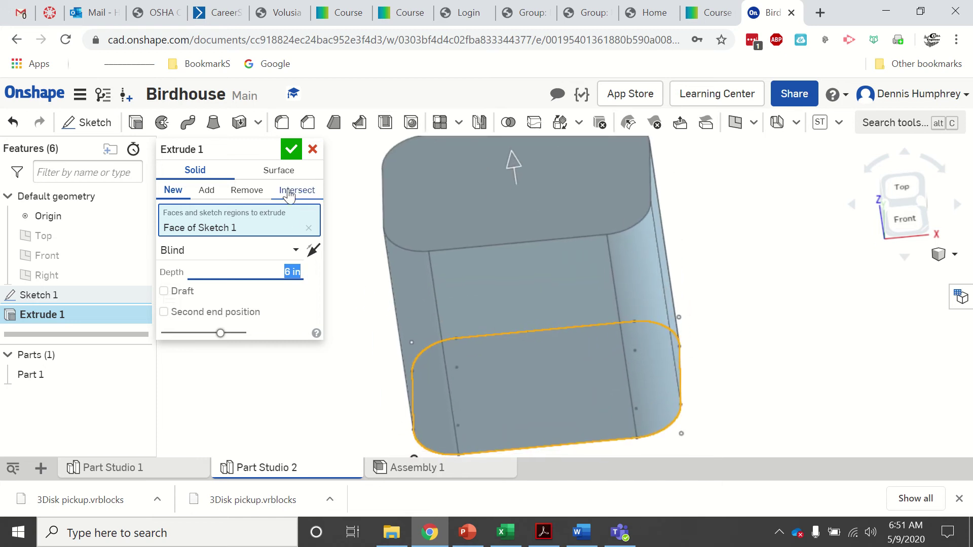
{"action": "left_click", "coordinate": [291, 149]}
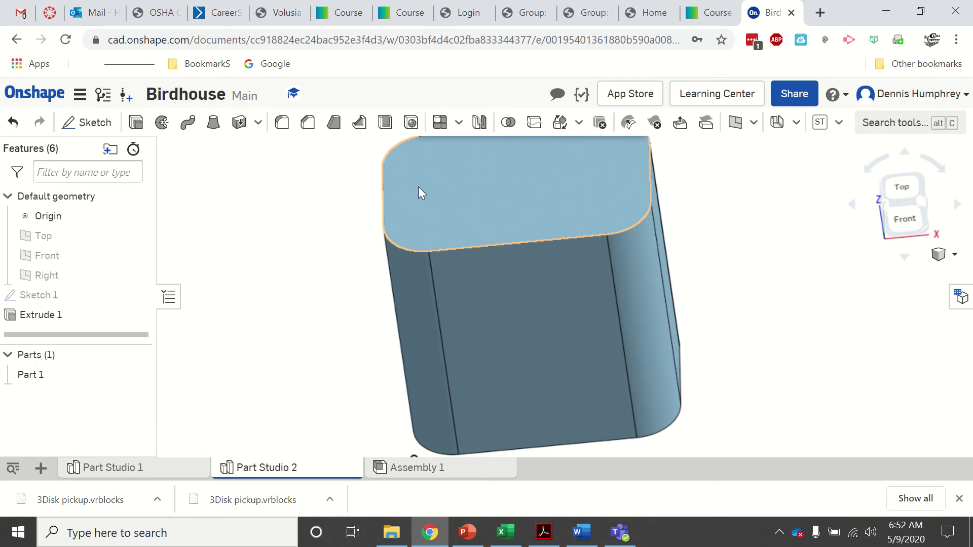
- Try to create an offset plane 4 in from the block using its top face and a second extruded face
{"action": "middle_click_drag", "start_coordinate": [441, 203], "coordinate": [425, 263]}
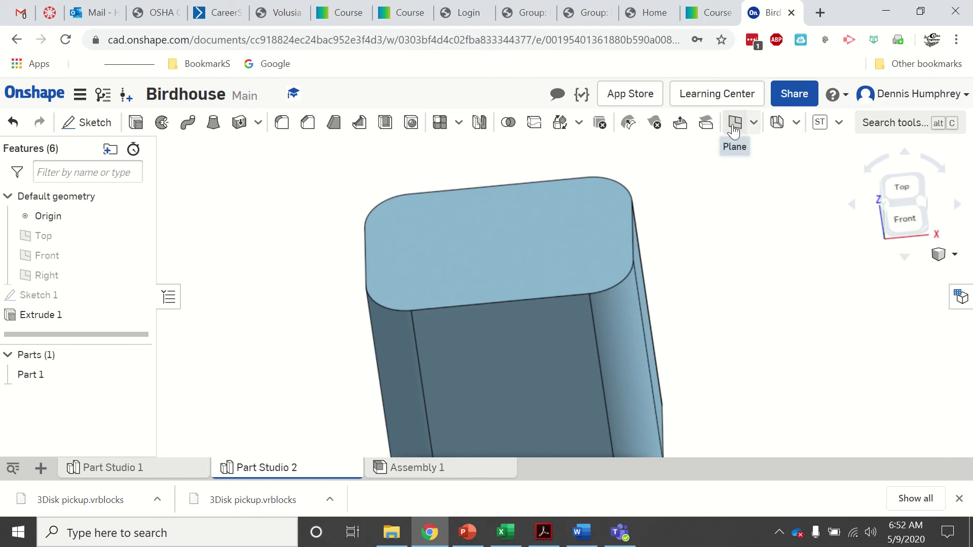
{"action": "left_click", "coordinate": [754, 126]}
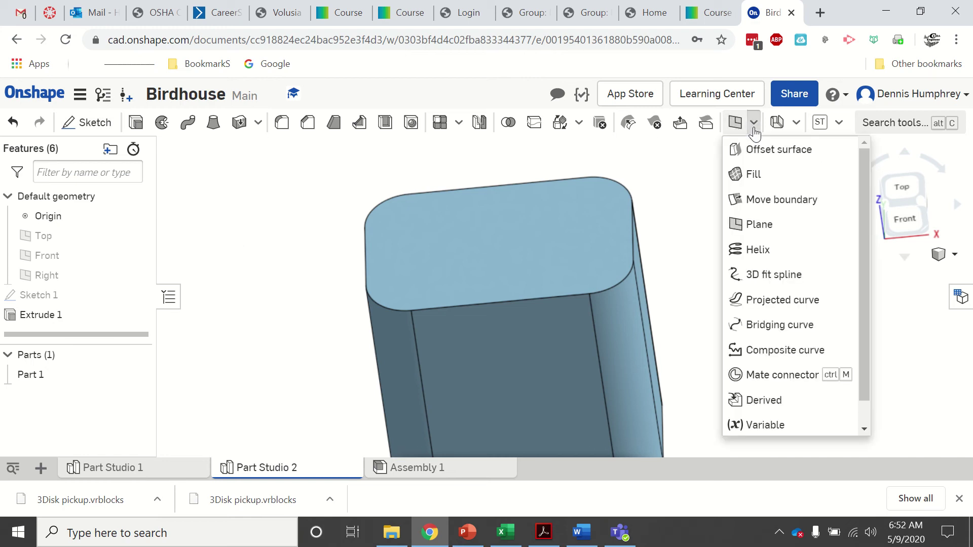
{"action": "left_click", "coordinate": [748, 230]}
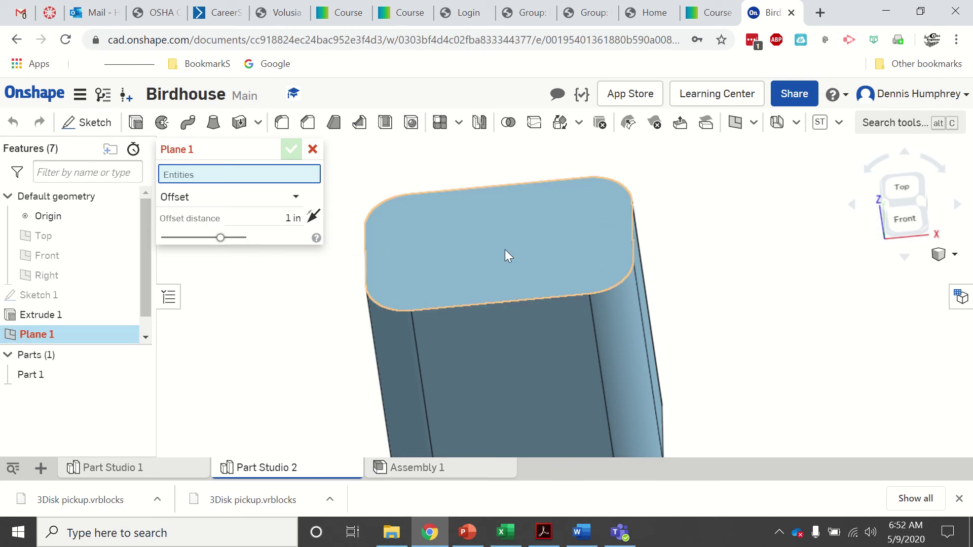
{"action": "left_click", "coordinate": [503, 223]}
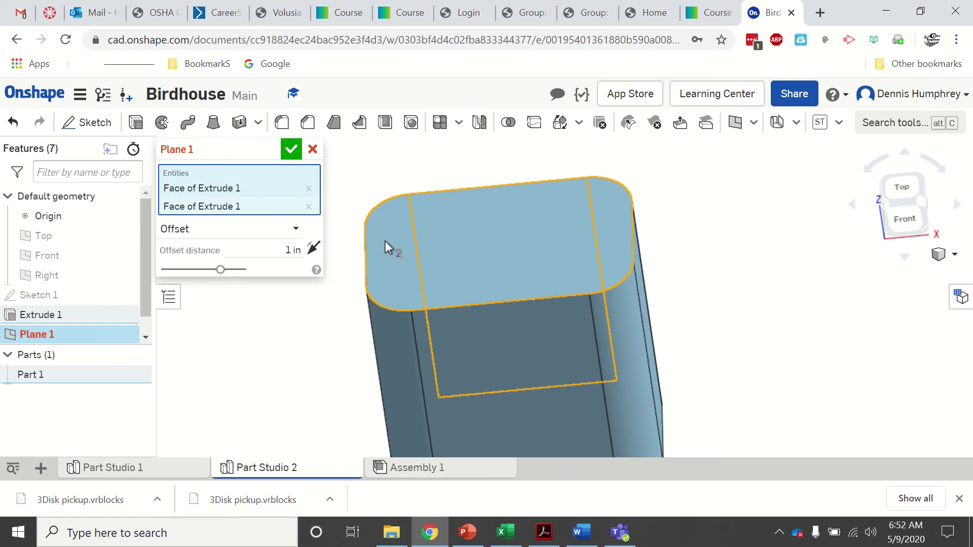
{"action": "left_click", "coordinate": [279, 249]}
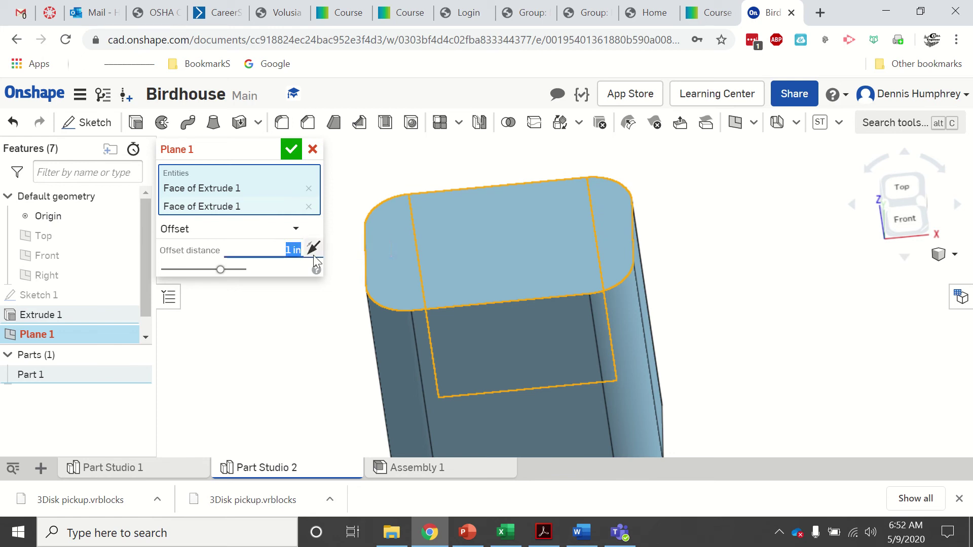
{"action": "type", "text": "4"}
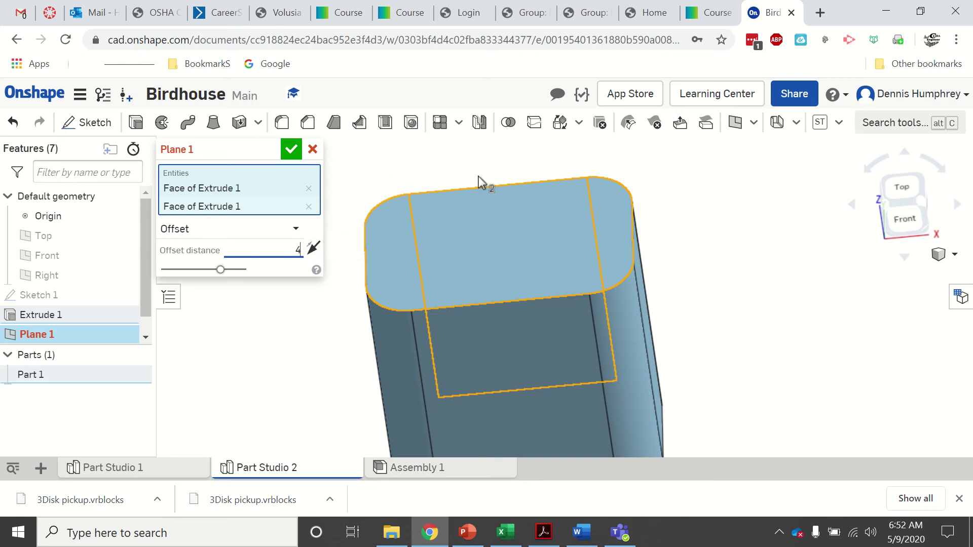
{"action": "left_click", "coordinate": [292, 149]}
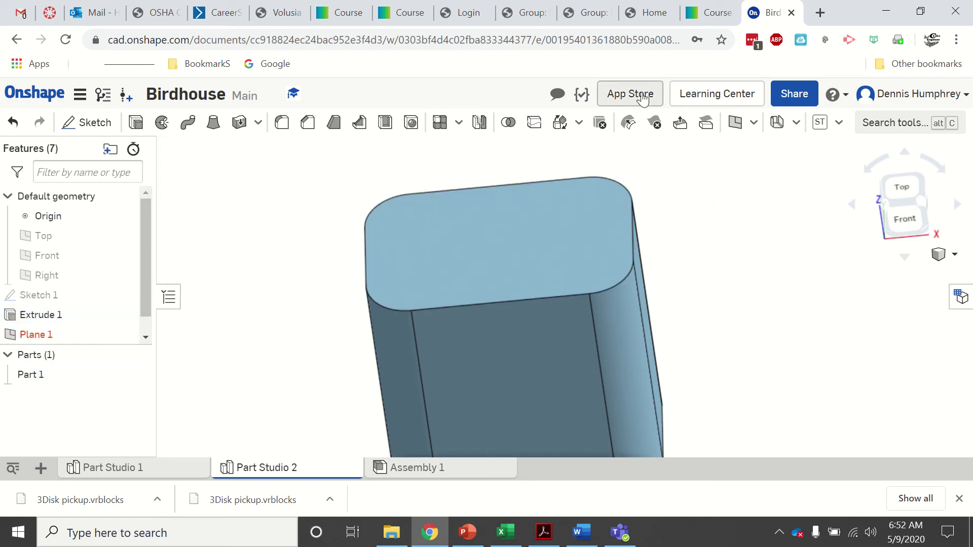
- Create a plane offset 4 in above the block's top face, using only that face as reference
{"action": "left_click", "coordinate": [755, 125]}
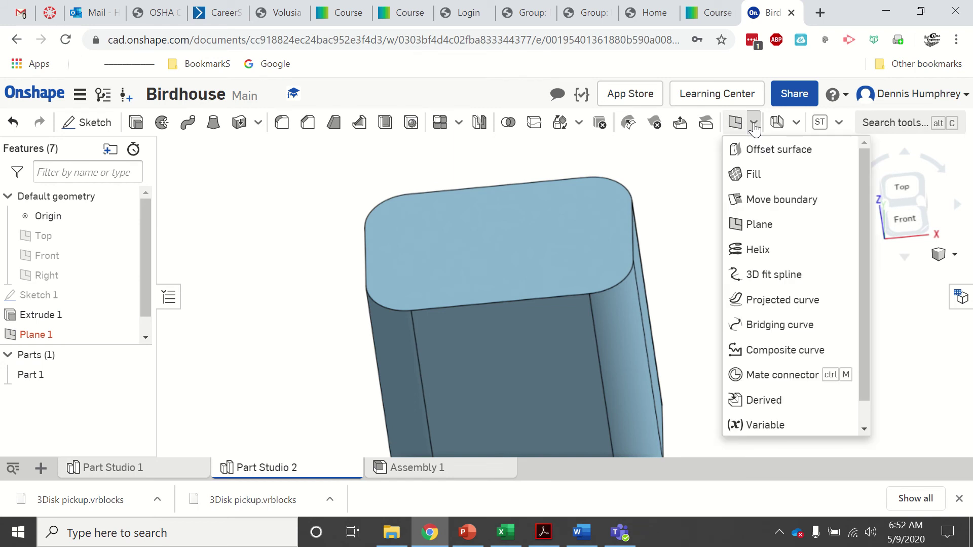
{"action": "left_click", "coordinate": [751, 226]}
{"action": "left_click", "coordinate": [536, 254]}
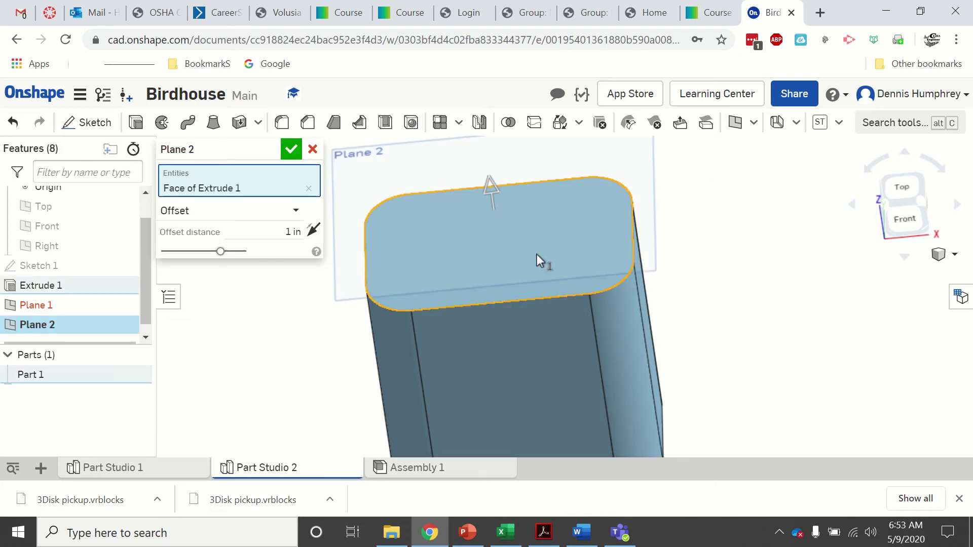
{"action": "left_click", "coordinate": [285, 231]}
{"action": "type", "text": "4"}
{"action": "left_click", "coordinate": [288, 147]}
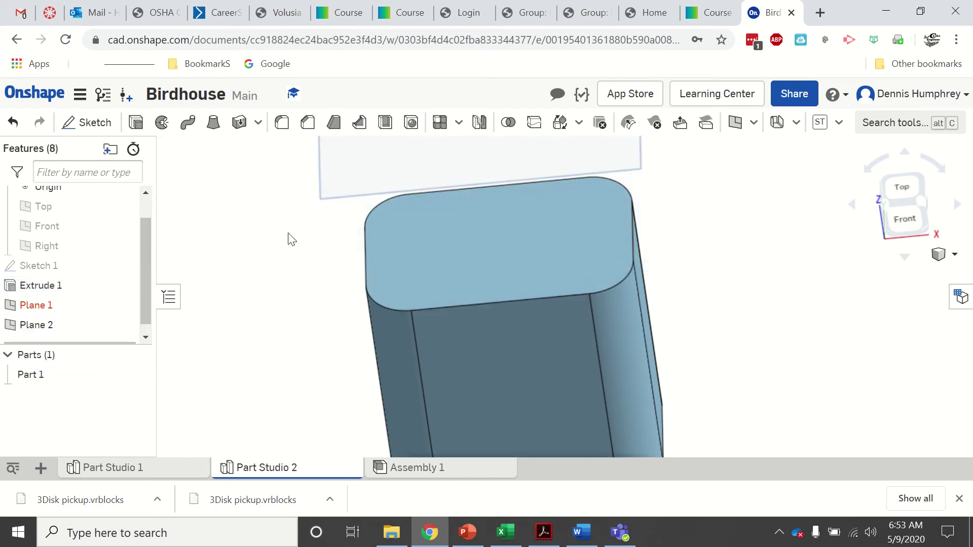
- Sketch a 0.5 in diameter circle on the offset plane, roughly centred above the block, and finish the sketch
{"action": "middle_click_drag", "start_coordinate": [336, 278], "coordinate": [358, 389]}
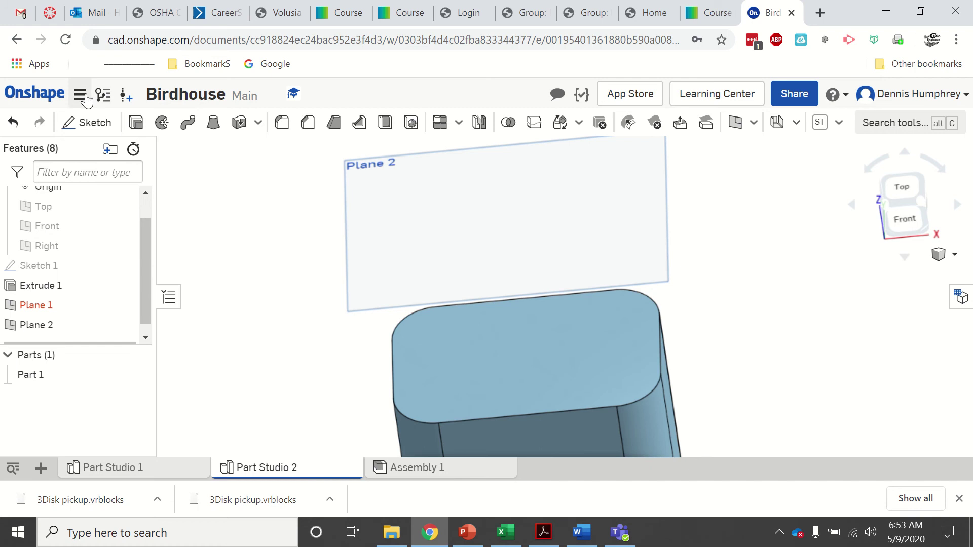
{"action": "left_click", "coordinate": [84, 124]}
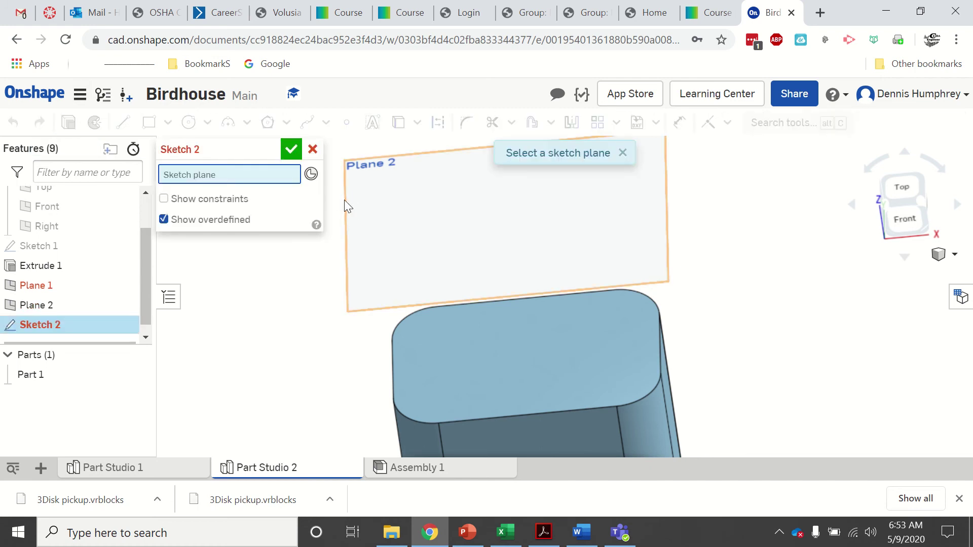
{"action": "left_click", "coordinate": [344, 199]}
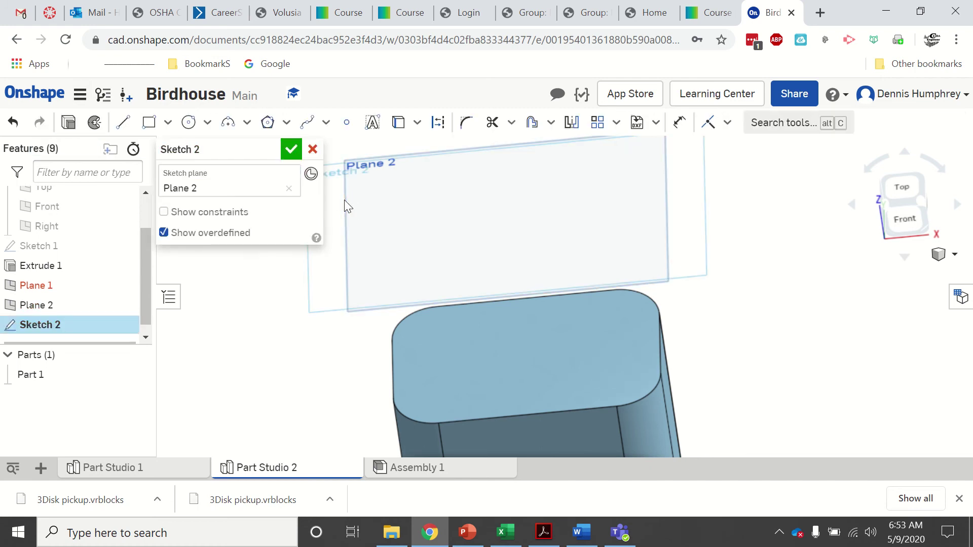
{"action": "left_click", "coordinate": [907, 189]}
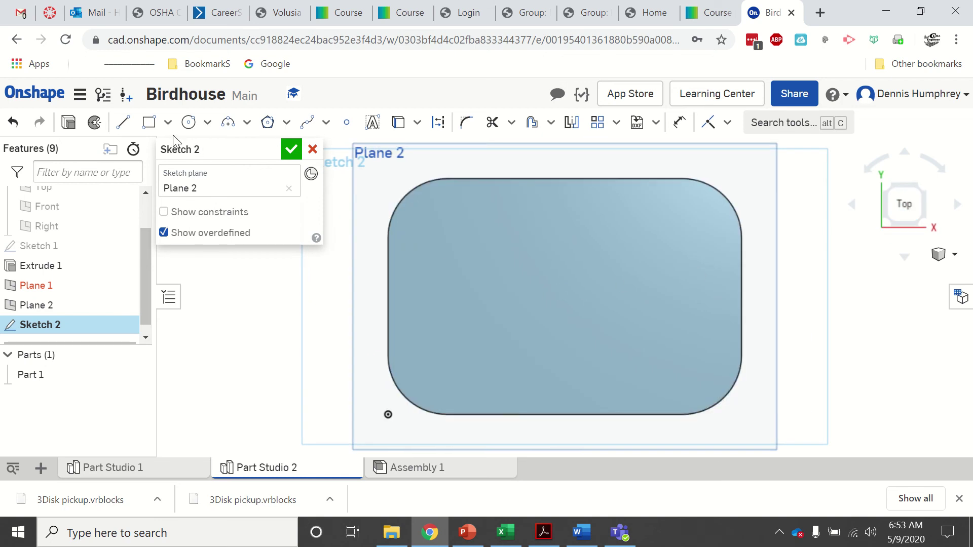
{"action": "left_click", "coordinate": [187, 124]}
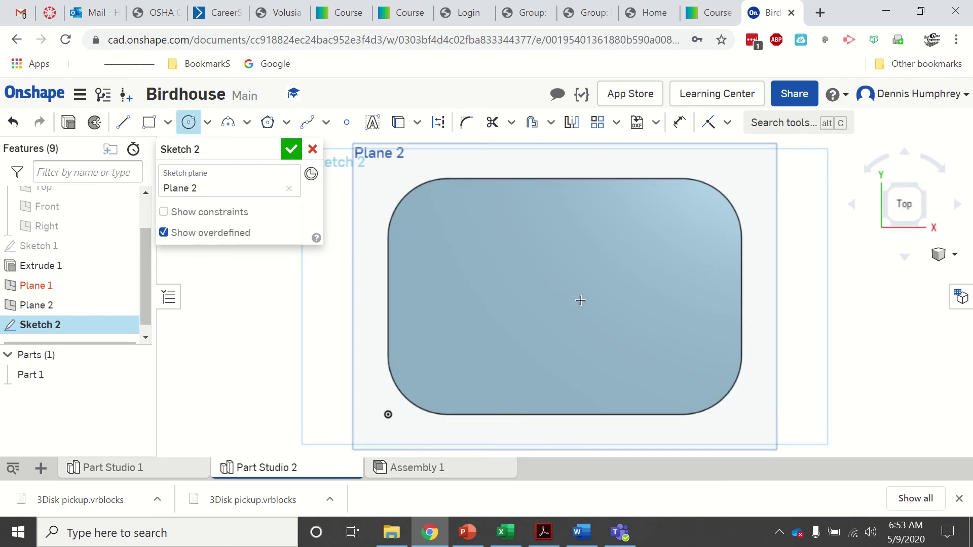
{"action": "left_click", "coordinate": [558, 286]}
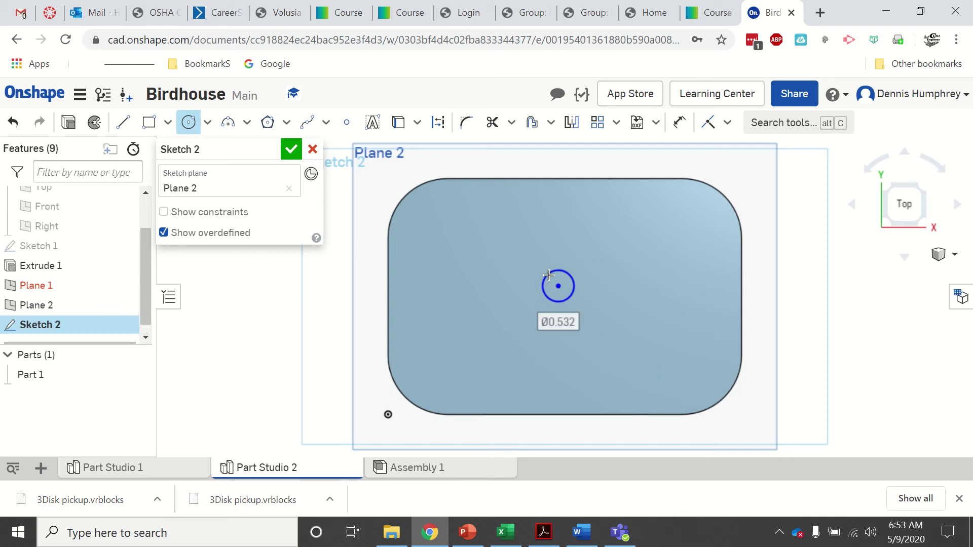
{"action": "type", "text": "0.5"}
{"action": "key", "text": "Return"}
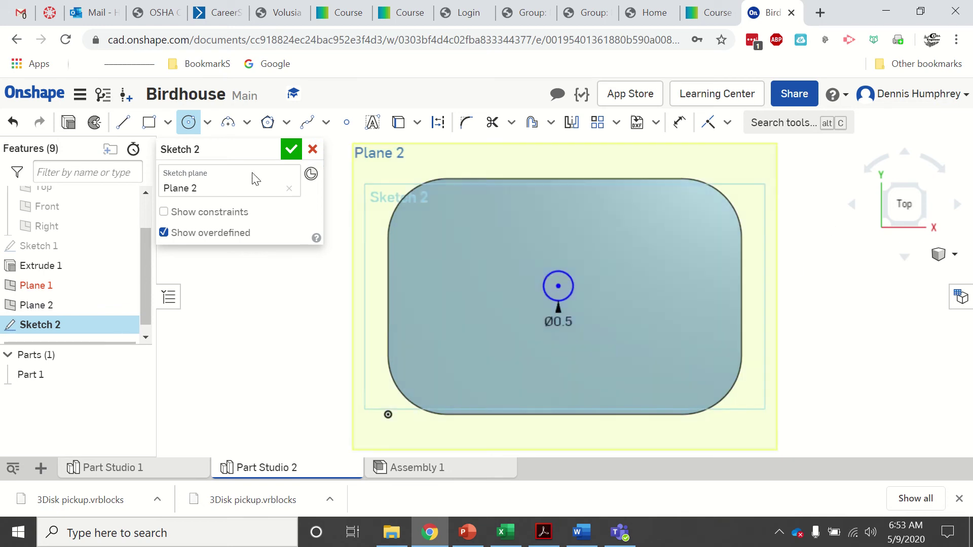
{"action": "left_click", "coordinate": [290, 149]}
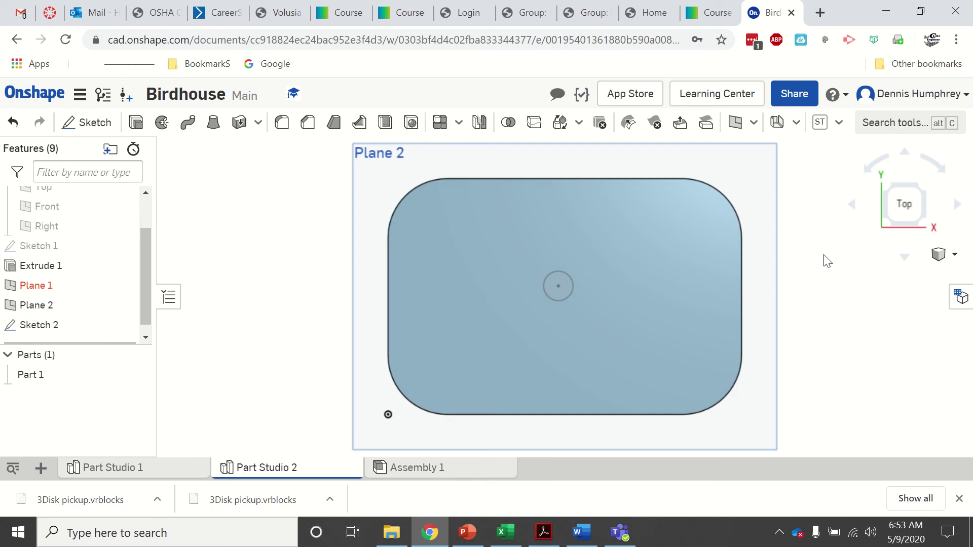
- Loft a roof from the block's top face to the small circle above it as a new solid part
{"action": "right_click_drag", "start_coordinate": [819, 278], "coordinate": [612, 281]}
{"action": "scroll", "coordinate": [608, 280], "scroll_direction": "down", "scroll_amount": 2}
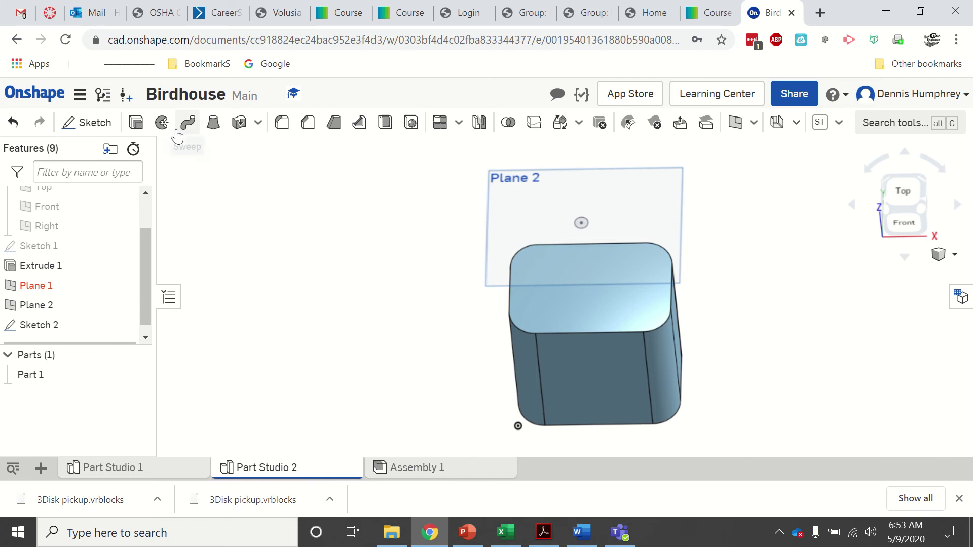
{"action": "left_click", "coordinate": [213, 123]}
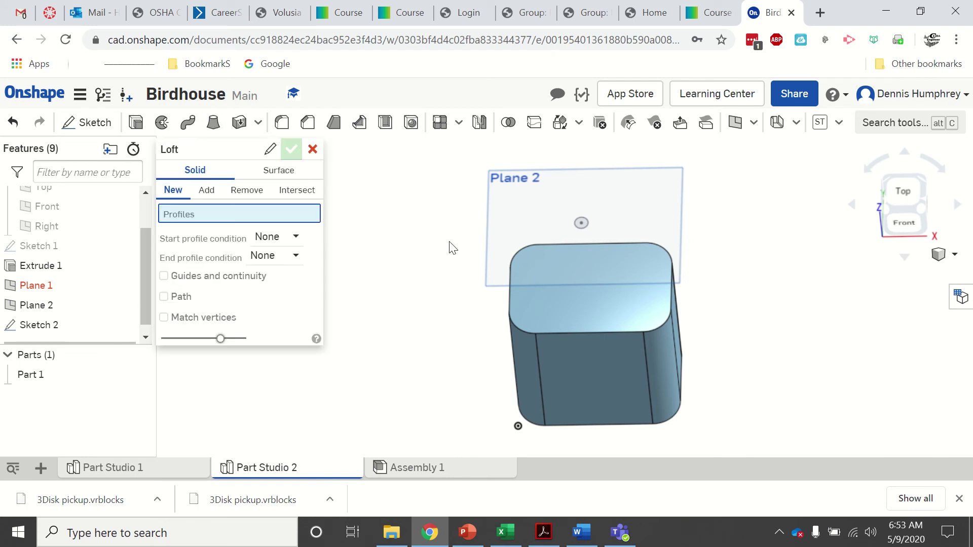
{"action": "left_click", "coordinate": [529, 306]}
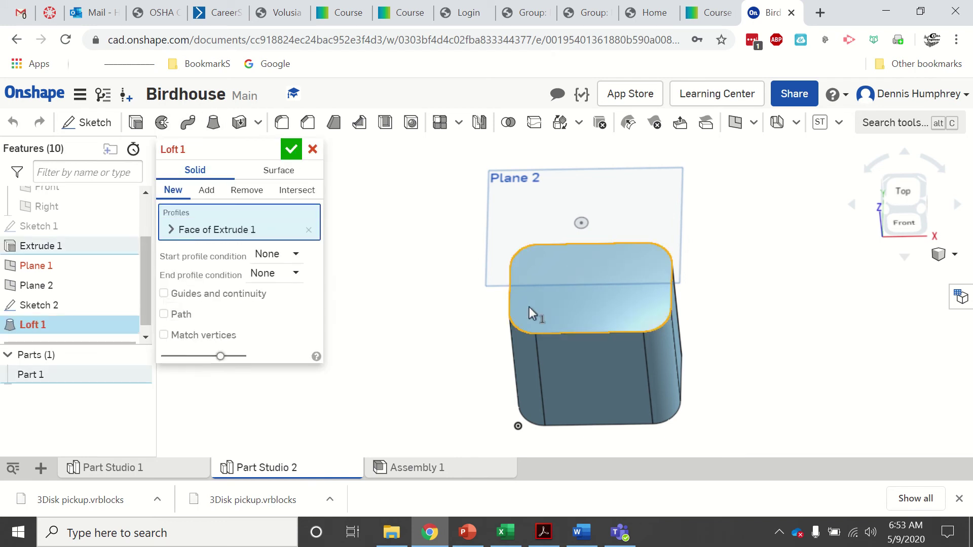
{"action": "left_click", "coordinate": [578, 227]}
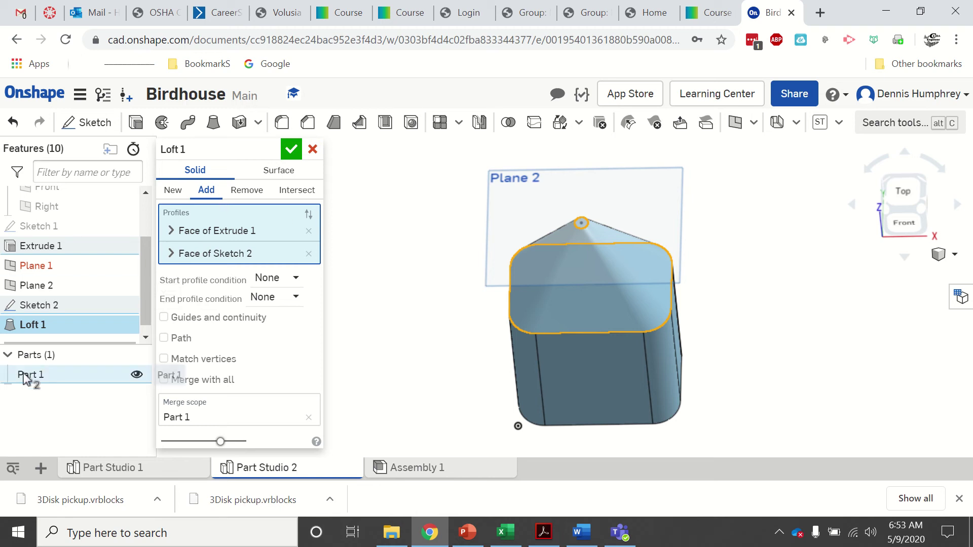
{"action": "left_click", "coordinate": [173, 192]}
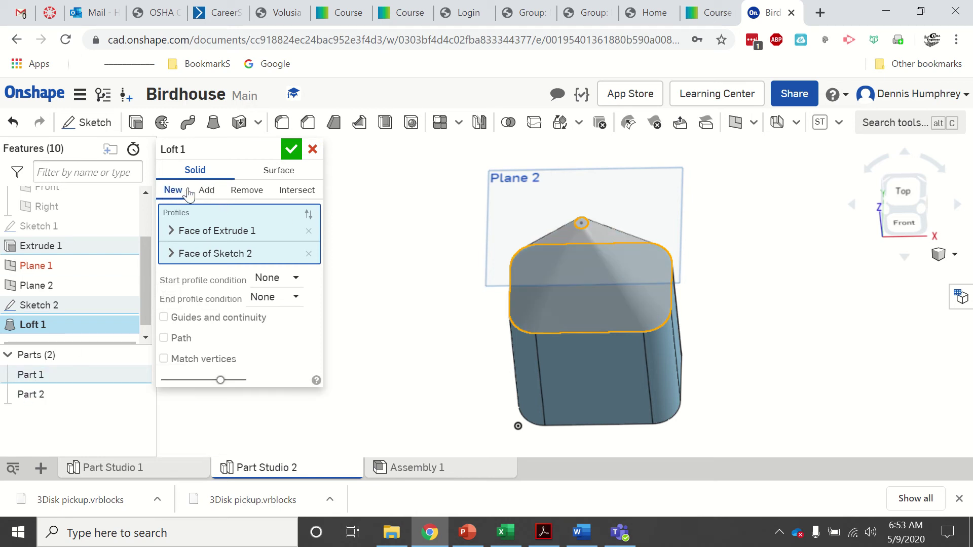
{"action": "left_click", "coordinate": [291, 150]}
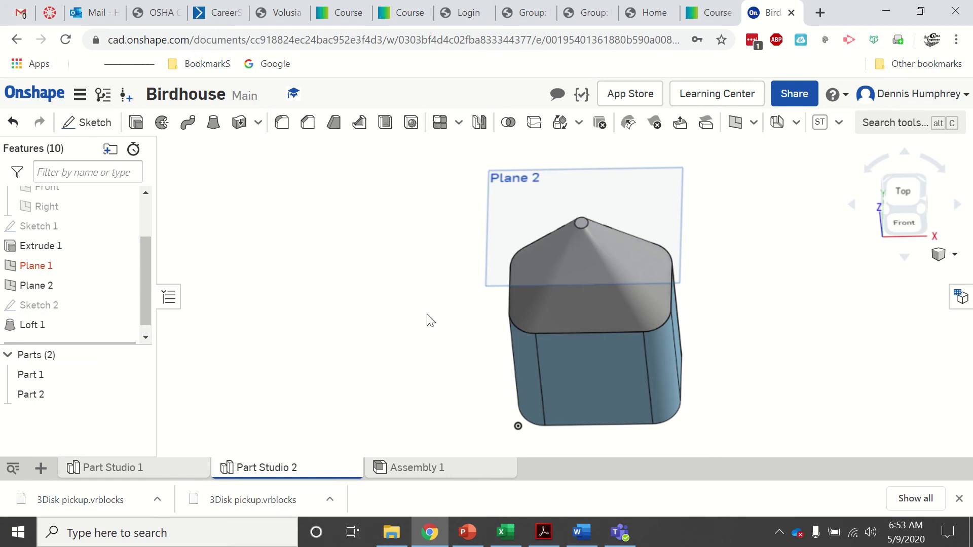
- Change the appearance of the lofted roof part to blue #1651B0
{"action": "right_click", "coordinate": [35, 394]}
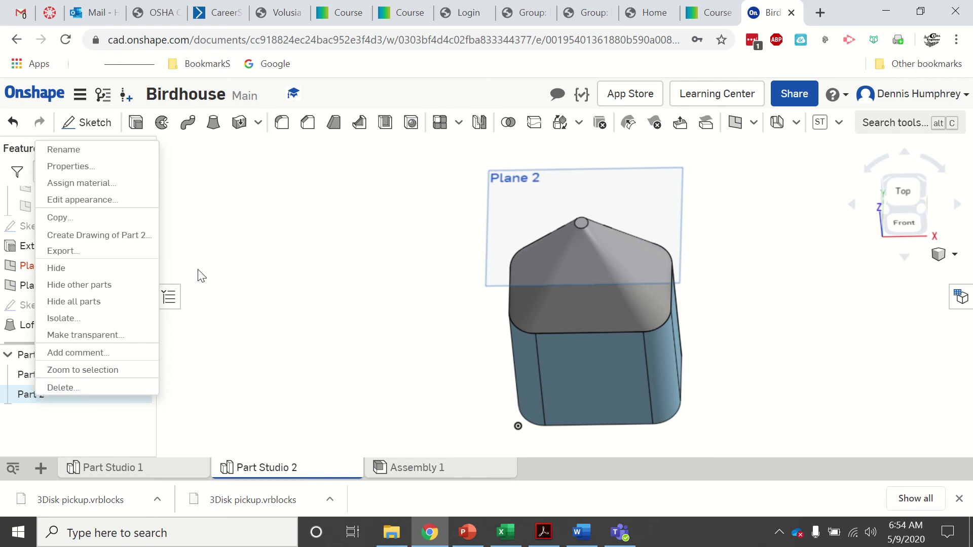
{"action": "left_click", "coordinate": [72, 201]}
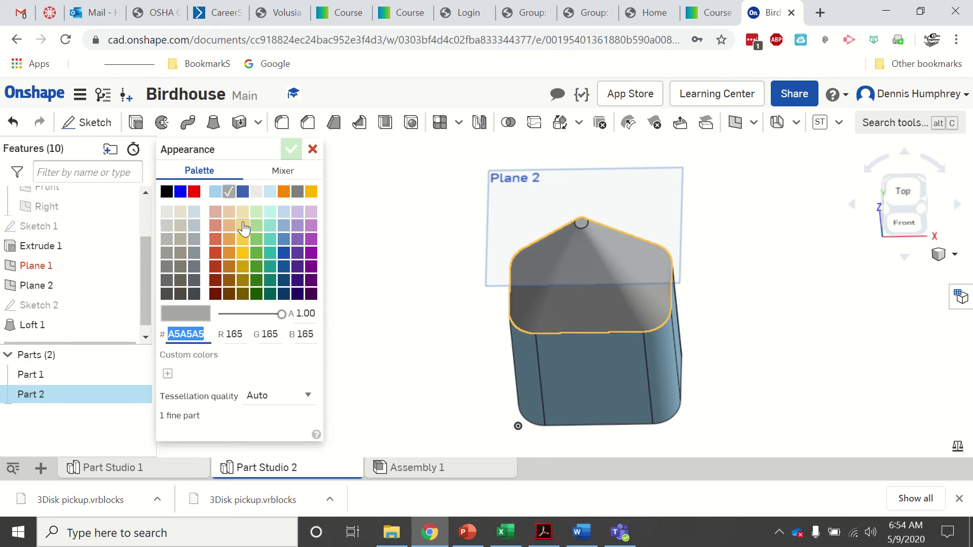
{"action": "left_click", "coordinate": [283, 254]}
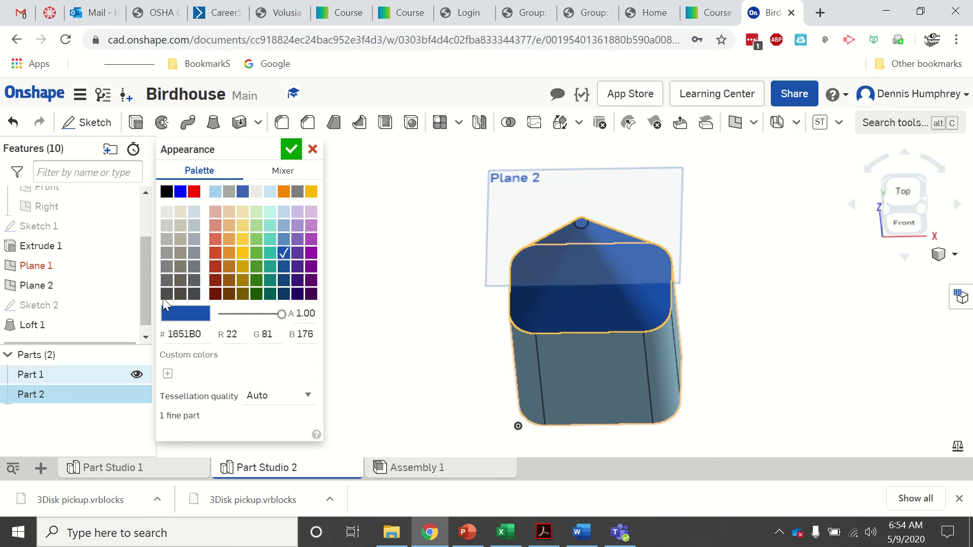
{"action": "left_click", "coordinate": [291, 149]}
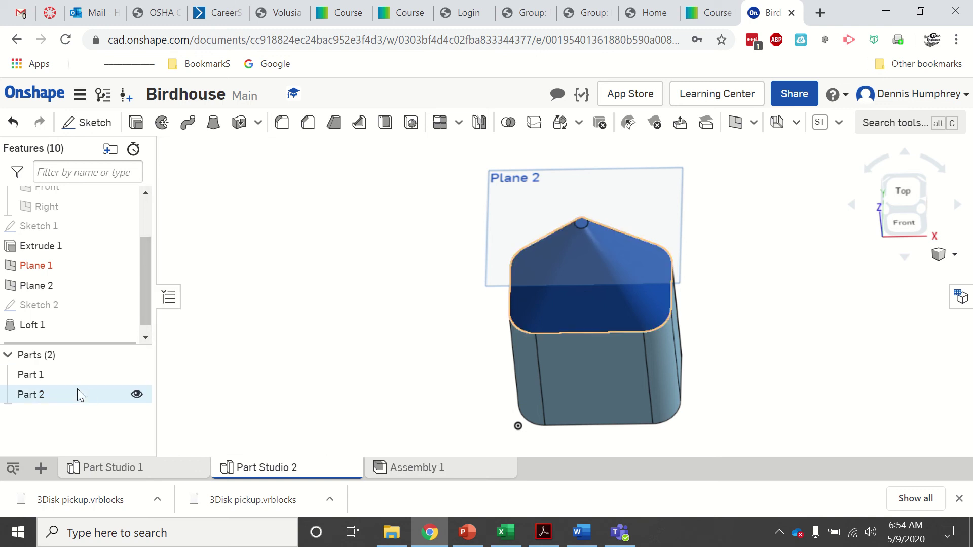
- Change the appearance of the birdhouse body part to yellow #FACB43
{"action": "right_click", "coordinate": [31, 376]}
{"action": "left_click", "coordinate": [50, 182]}
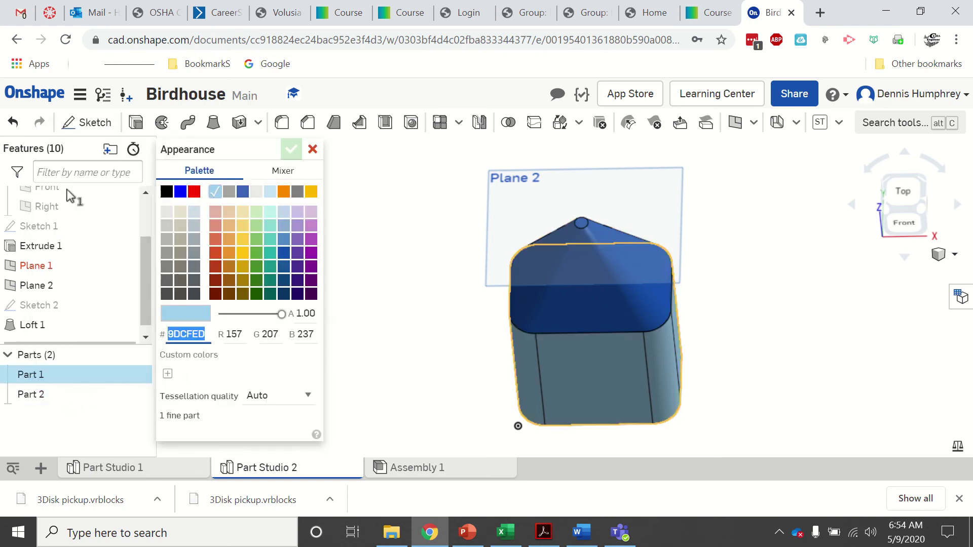
{"action": "left_click", "coordinate": [244, 240]}
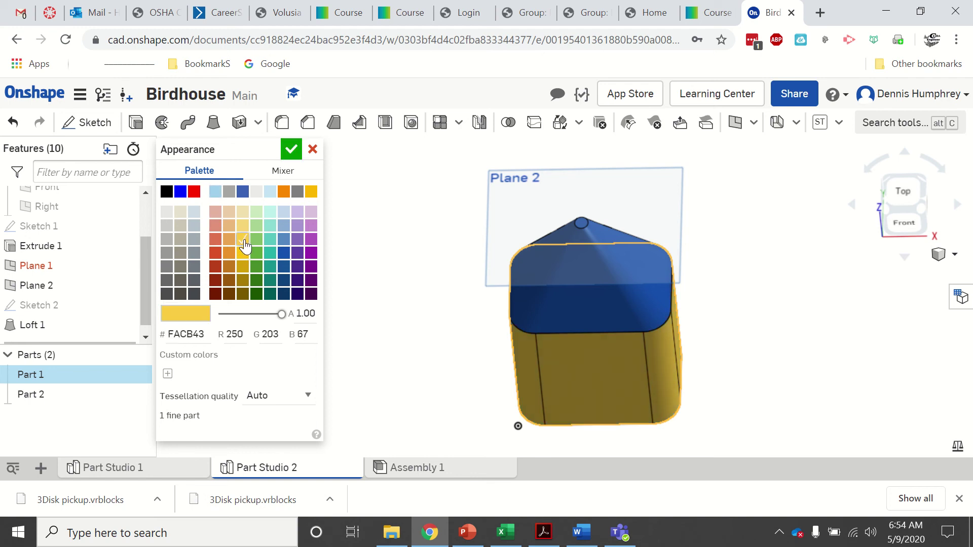
{"action": "left_click", "coordinate": [292, 149]}
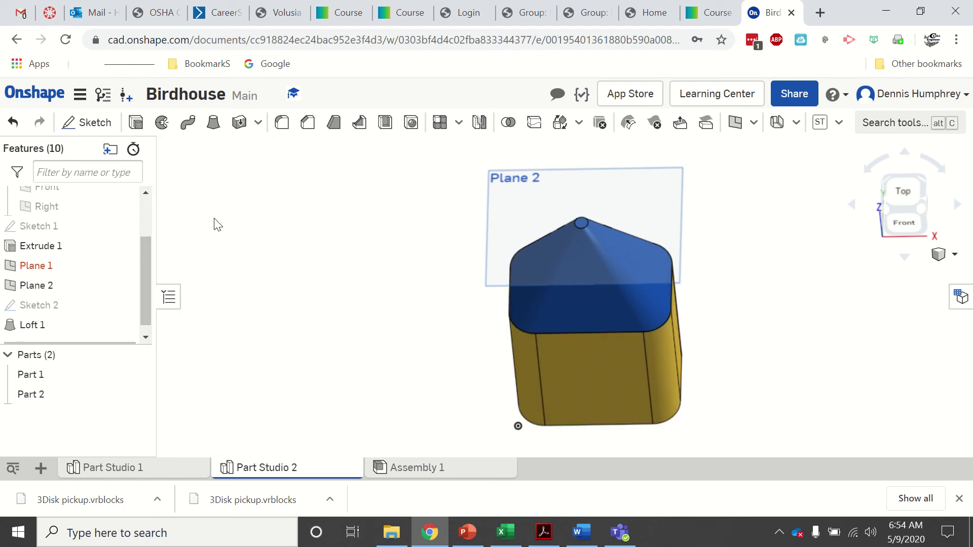
- Create a Shell feature with the Hollow option and a shell thickness of 0.125 in
{"action": "left_click", "coordinate": [385, 123]}
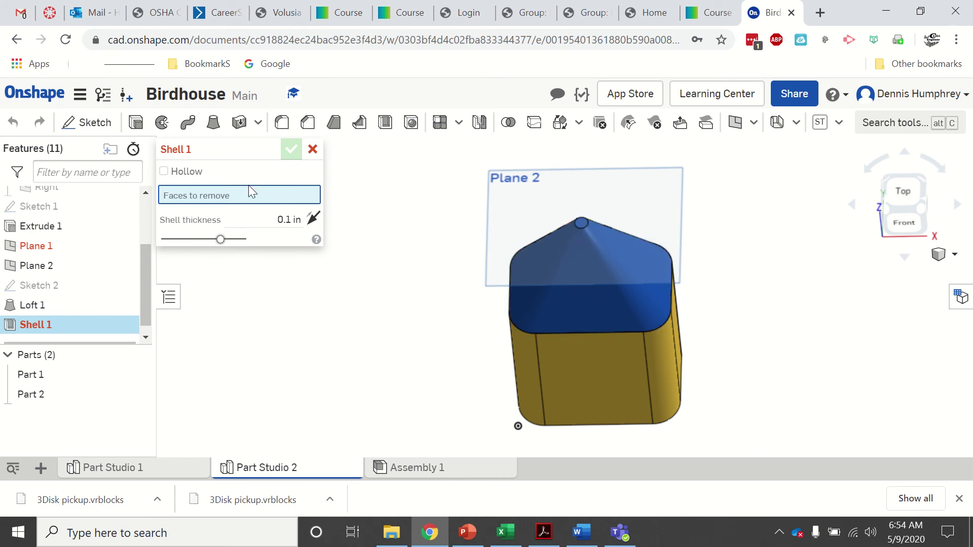
{"action": "left_click", "coordinate": [164, 171]}
{"action": "left_click", "coordinate": [288, 223]}
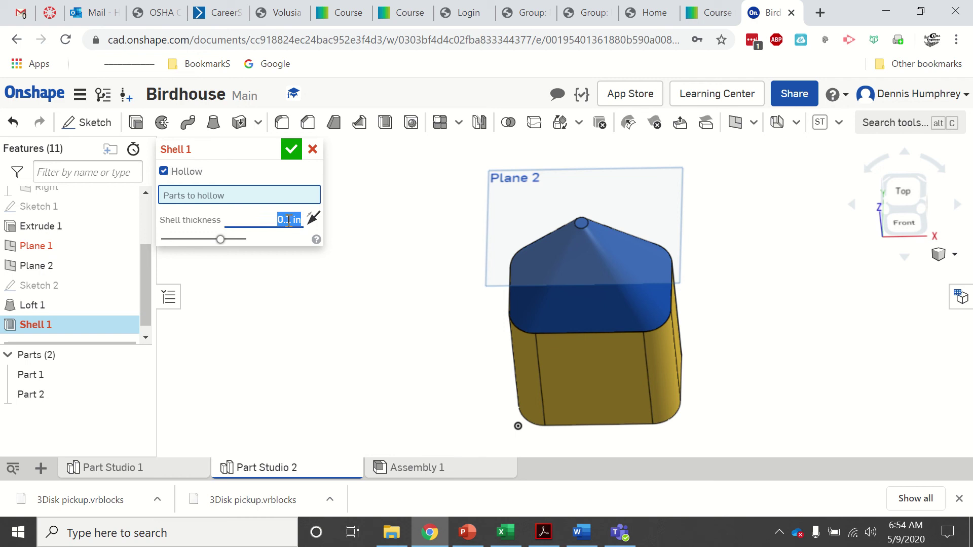
{"action": "key", "text": "BackSpace"}
{"action": "left_click", "coordinate": [287, 148]}
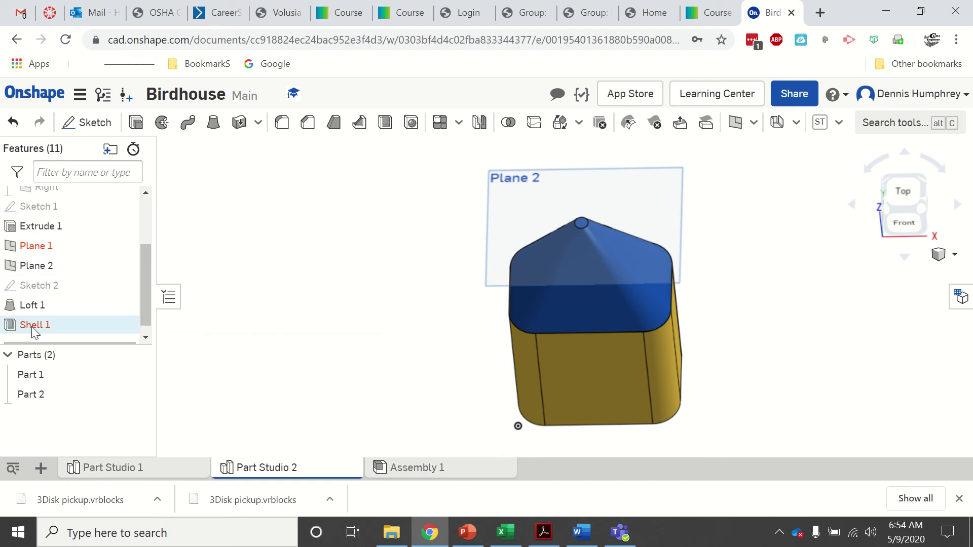
- Edit the shell feature to hollow both the yellow body and the blue roof
{"action": "mouse_move", "coordinate": [32, 331]}
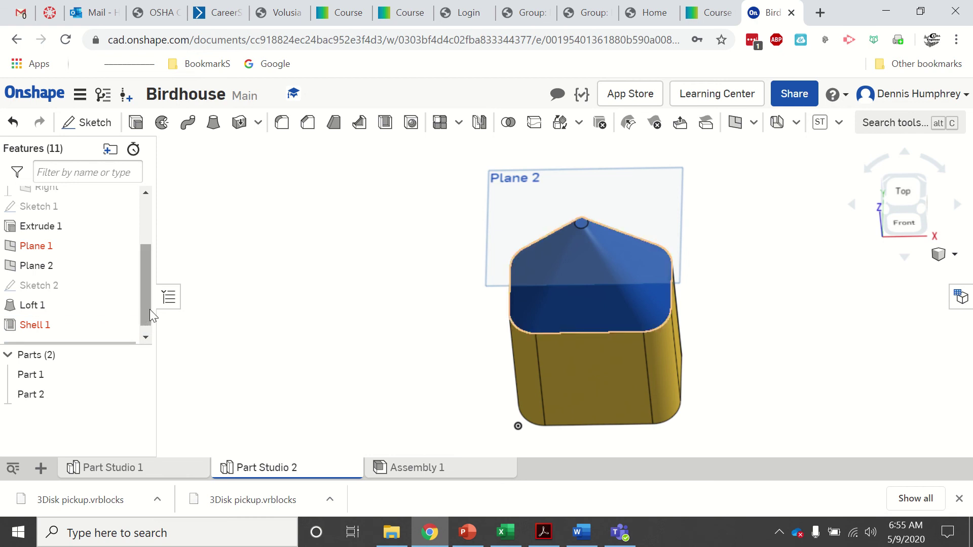
{"action": "left_click", "coordinate": [17, 326]}
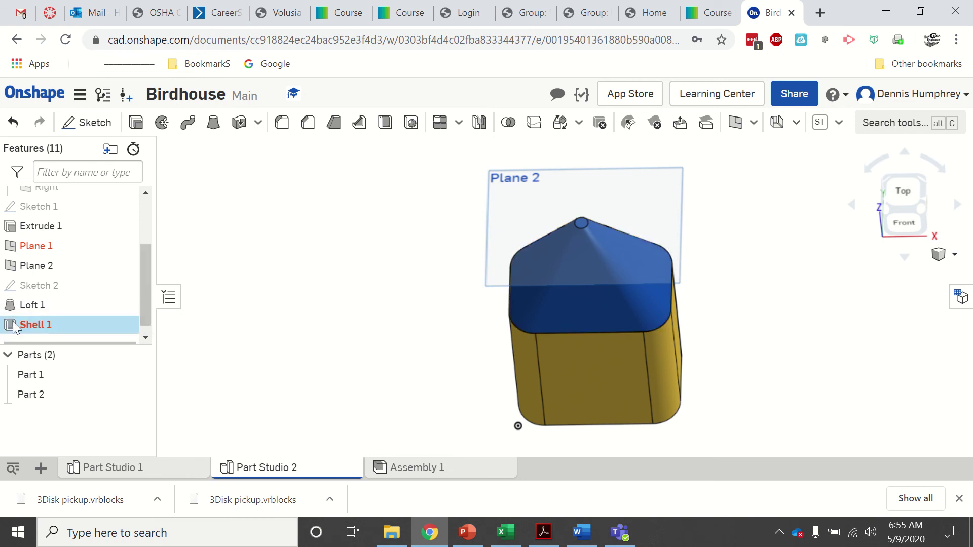
{"action": "double_click", "coordinate": [15, 325]}
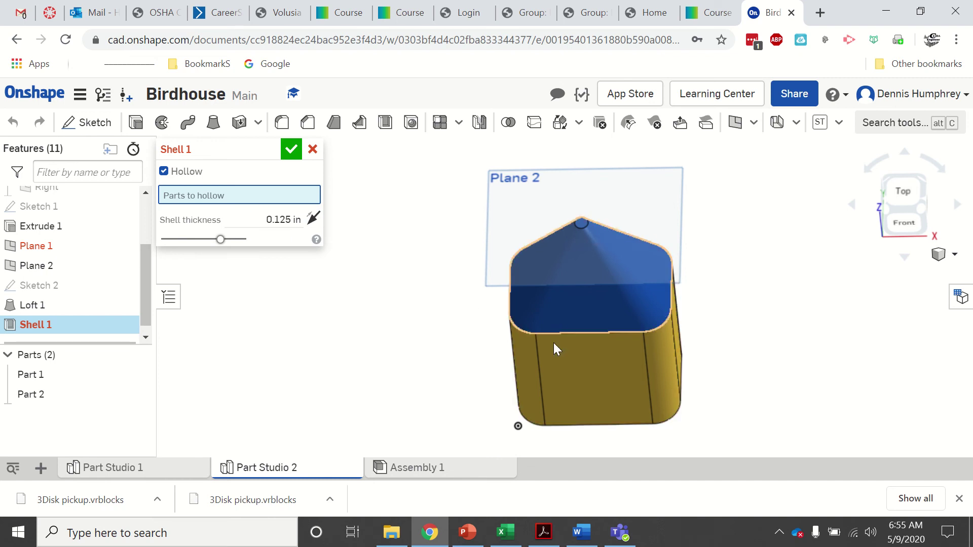
{"action": "left_click", "coordinate": [553, 379]}
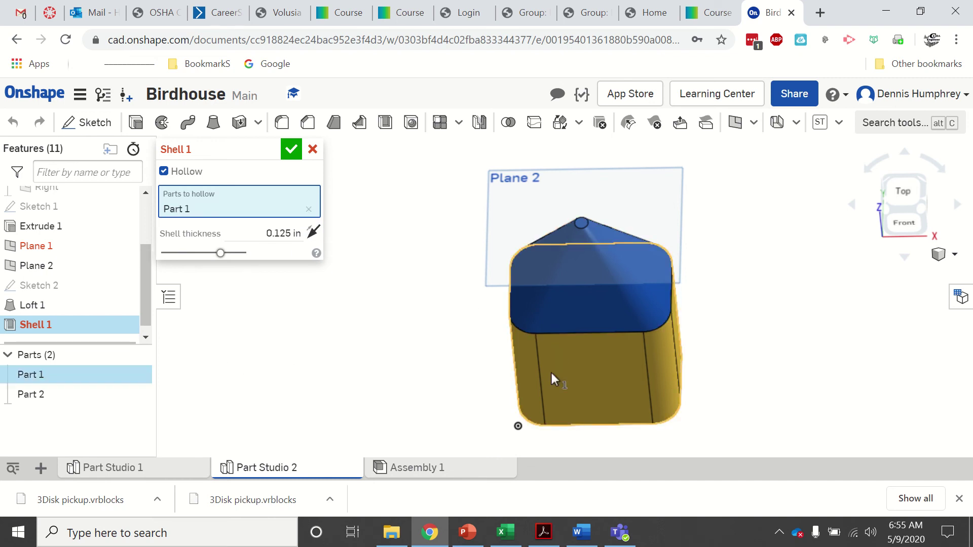
{"action": "left_click", "coordinate": [555, 318]}
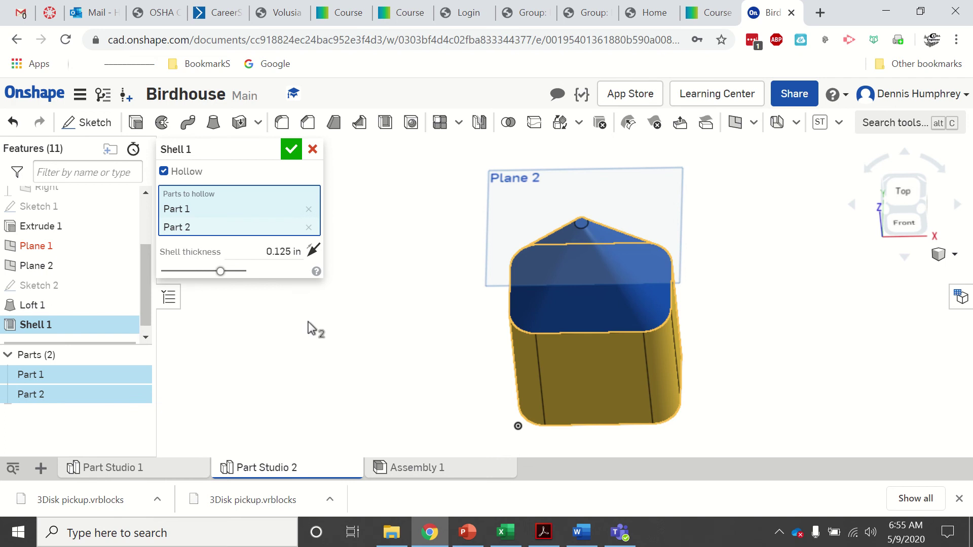
{"action": "left_click", "coordinate": [290, 150]}
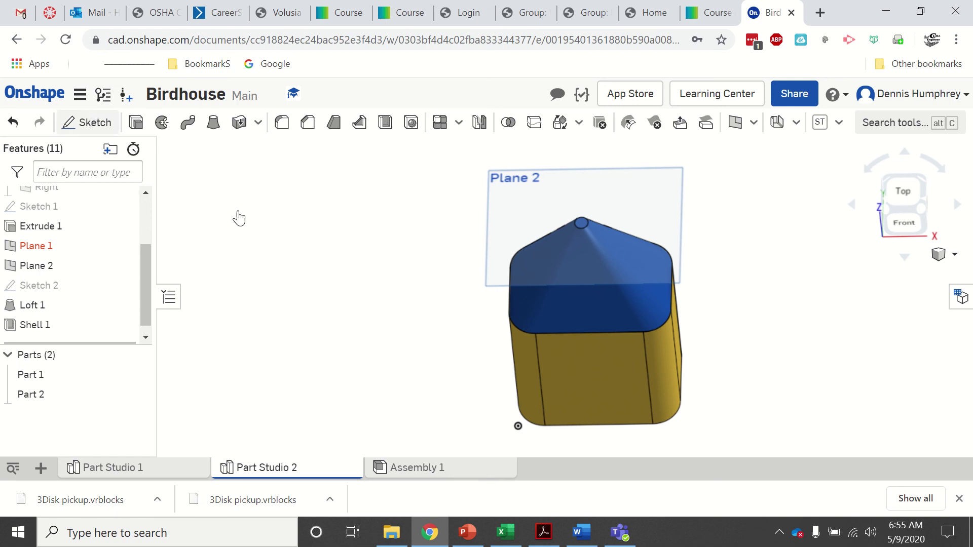
- Sketch a circle about 1.2 in in diameter near the middle of the body's flat front face
{"action": "left_click", "coordinate": [86, 122]}
{"action": "left_click", "coordinate": [589, 381]}
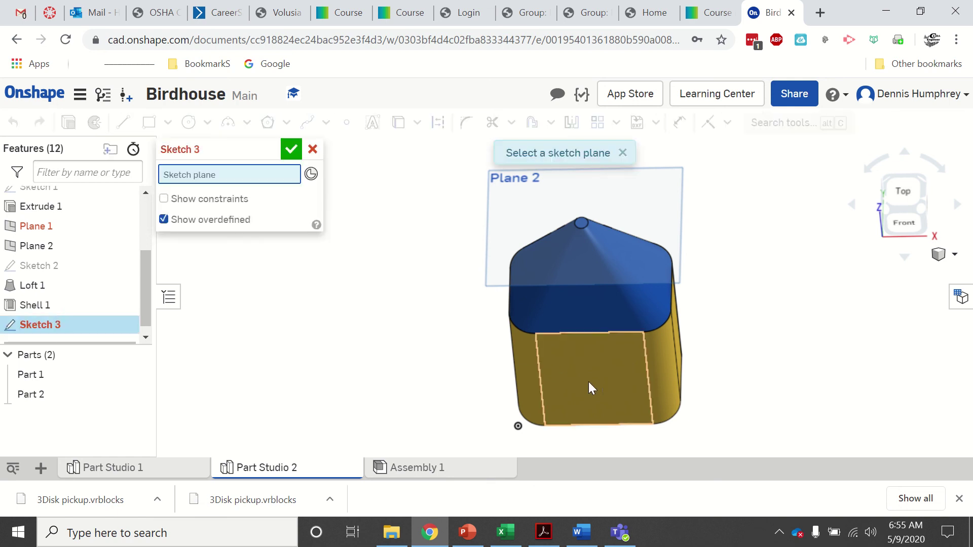
{"action": "left_click", "coordinate": [895, 222]}
{"action": "left_click", "coordinate": [188, 122]}
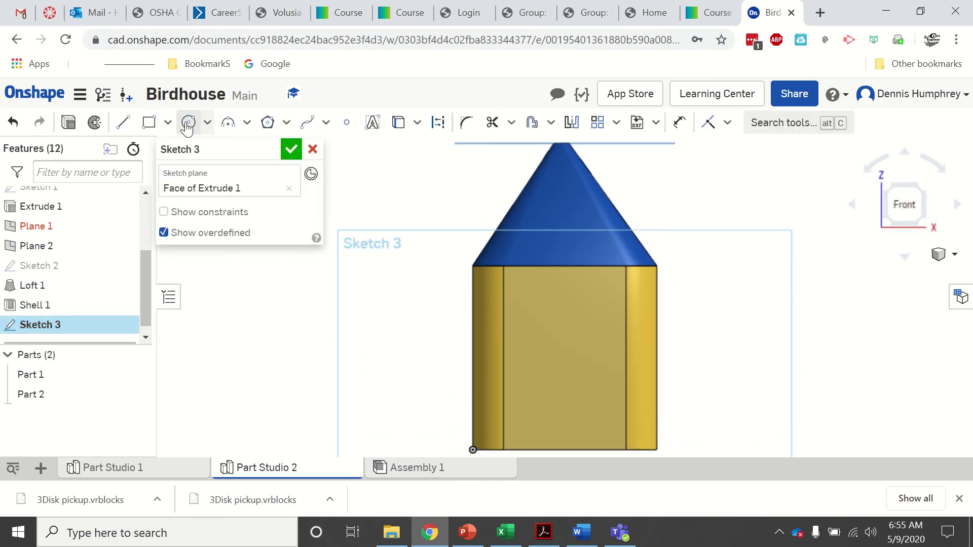
{"action": "left_click", "coordinate": [560, 350]}
{"action": "left_click", "coordinate": [544, 341]}
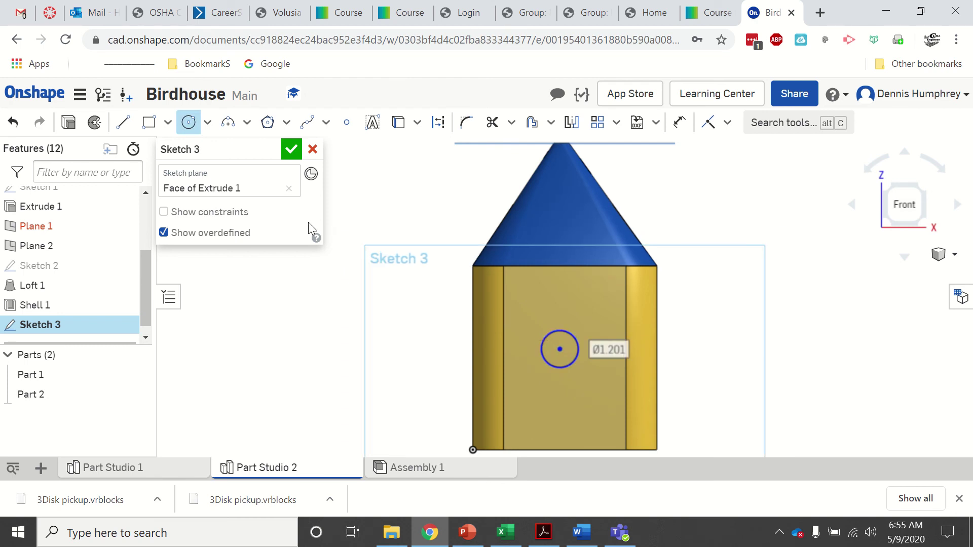
- Cut the circle into the body's front face with a blind 1 in Extrude set to Remove
{"action": "left_click", "coordinate": [69, 122]}
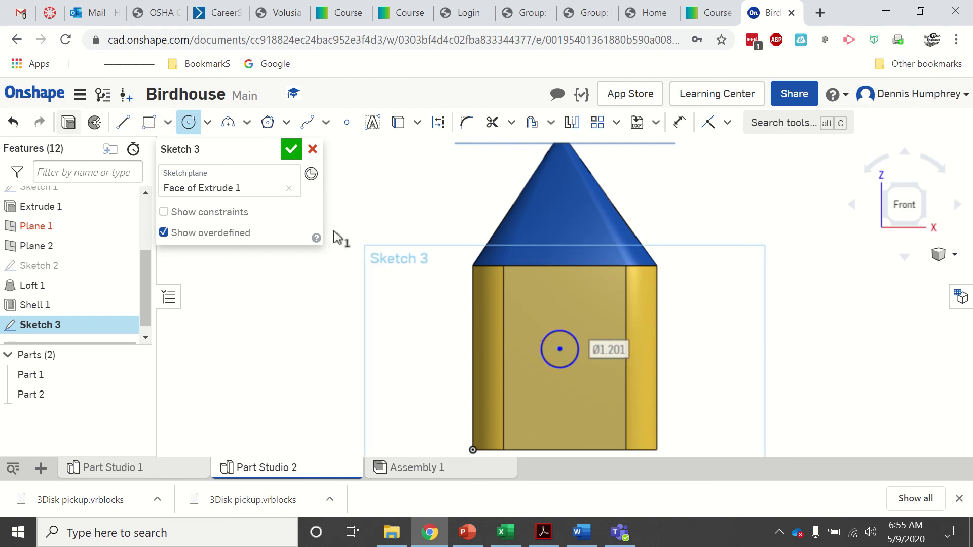
{"action": "left_click", "coordinate": [559, 350]}
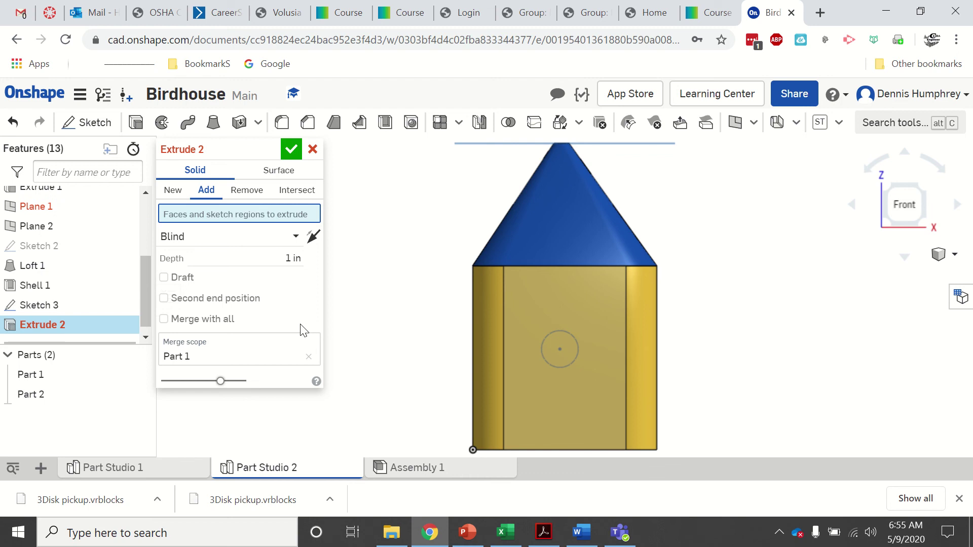
{"action": "key", "text": "shift+7"}
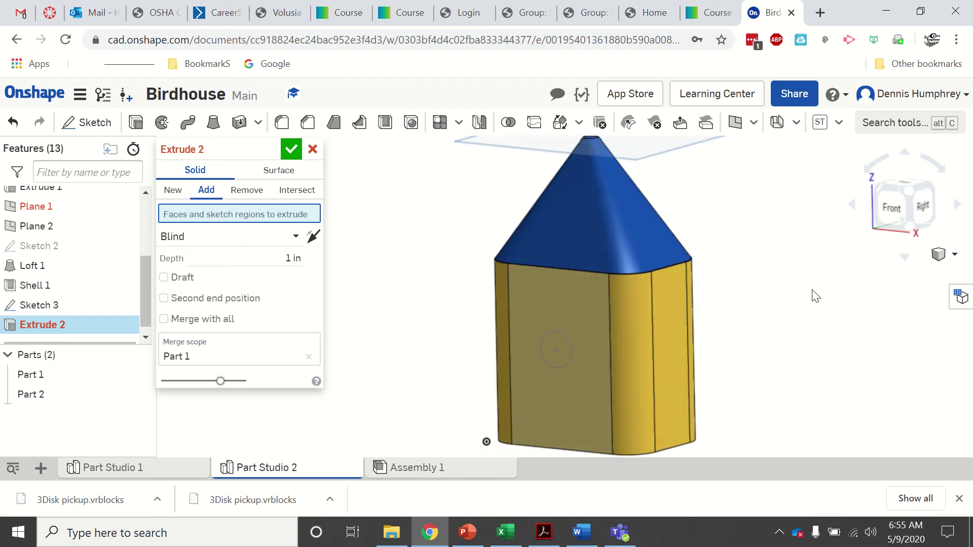
{"action": "left_click", "coordinate": [558, 351]}
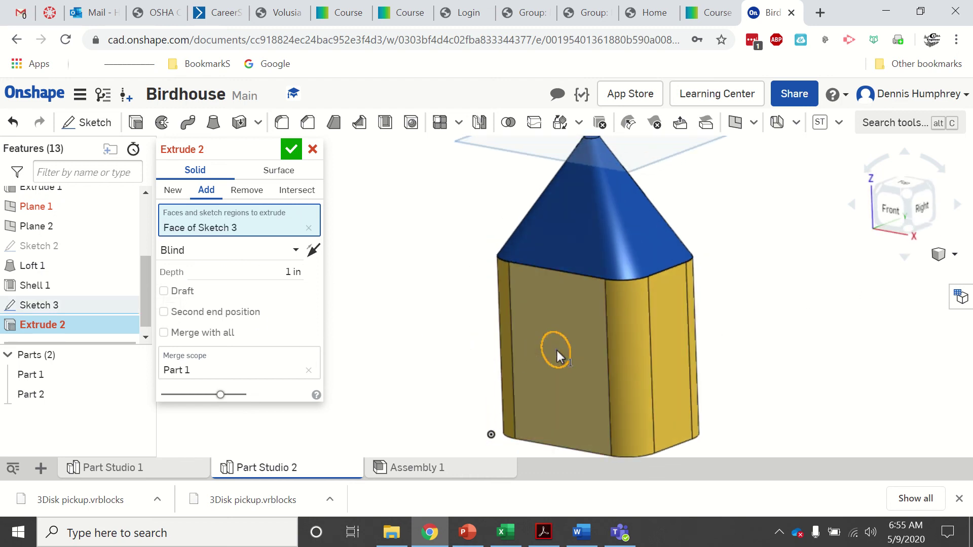
{"action": "left_click", "coordinate": [246, 190]}
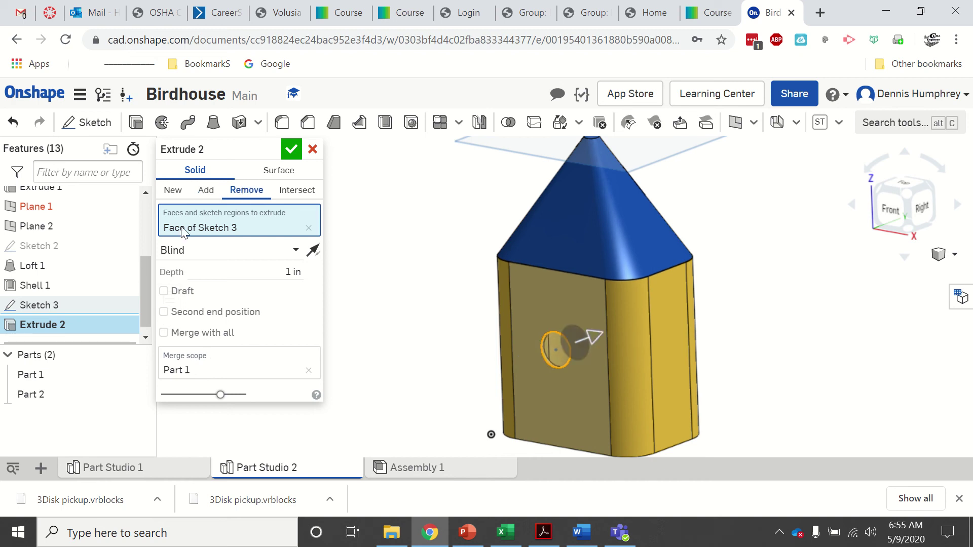
{"action": "left_click", "coordinate": [292, 150]}
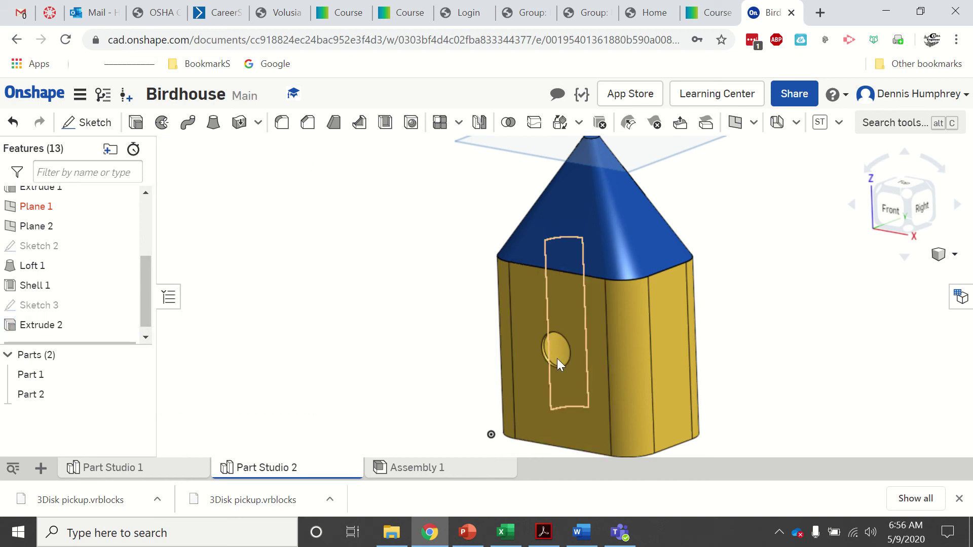
- Sketch a small circle about 0.33 in in diameter on the body's front face, directly below the entrance hole
{"action": "scroll", "coordinate": [557, 359], "scroll_direction": "down", "scroll_amount": 3}
{"action": "scroll", "coordinate": [557, 365], "scroll_direction": "up", "scroll_amount": 5}
{"action": "scroll", "coordinate": [557, 366], "scroll_direction": "up", "scroll_amount": 3}
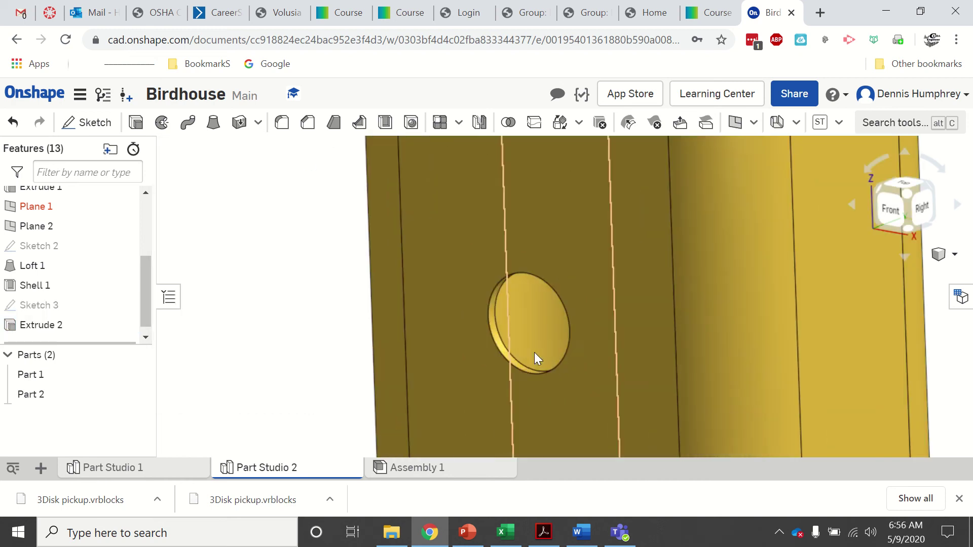
{"action": "right_click_drag", "start_coordinate": [526, 353], "coordinate": [704, 279]}
{"action": "scroll", "coordinate": [707, 338], "scroll_direction": "down", "scroll_amount": 5}
{"action": "left_click", "coordinate": [917, 198]}
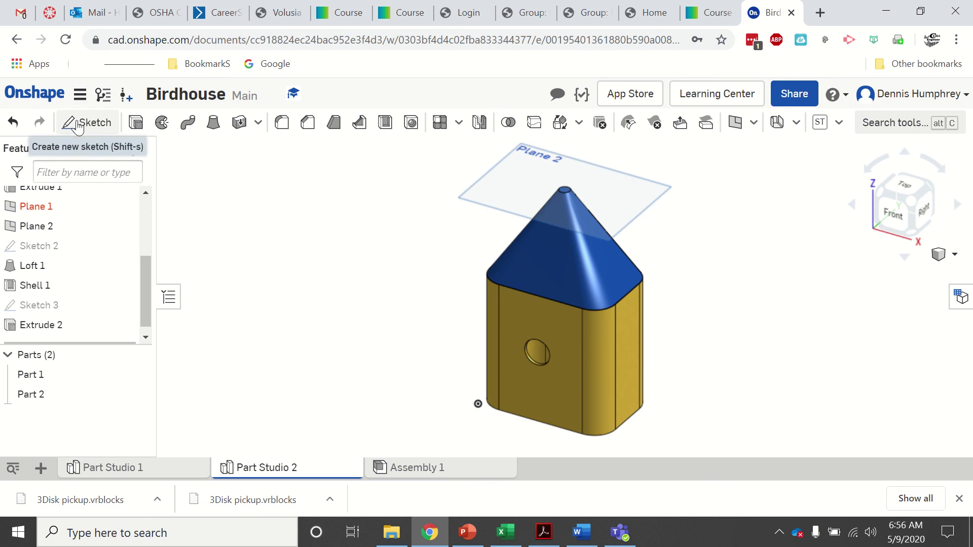
{"action": "left_click", "coordinate": [77, 127]}
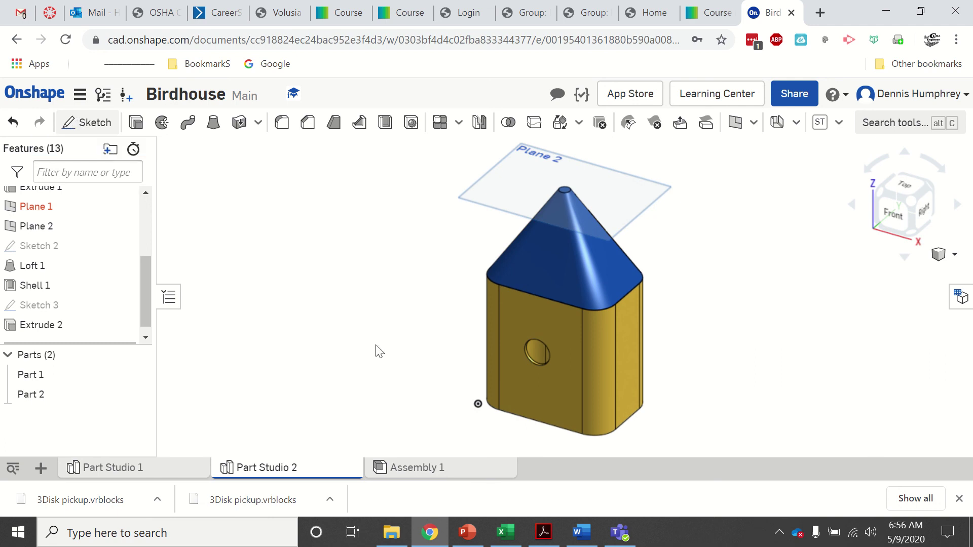
{"action": "left_click", "coordinate": [528, 382]}
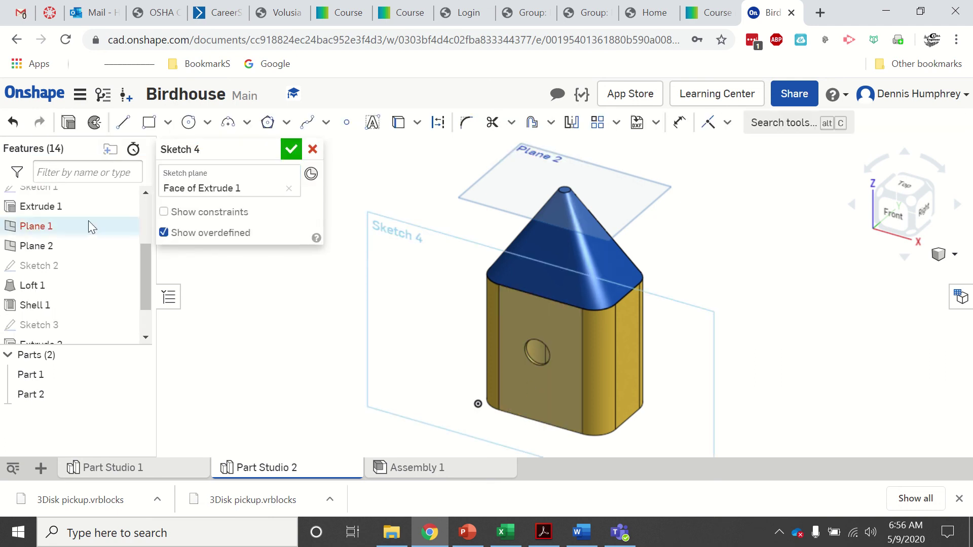
{"action": "left_click", "coordinate": [895, 210]}
{"action": "left_click", "coordinate": [189, 122]}
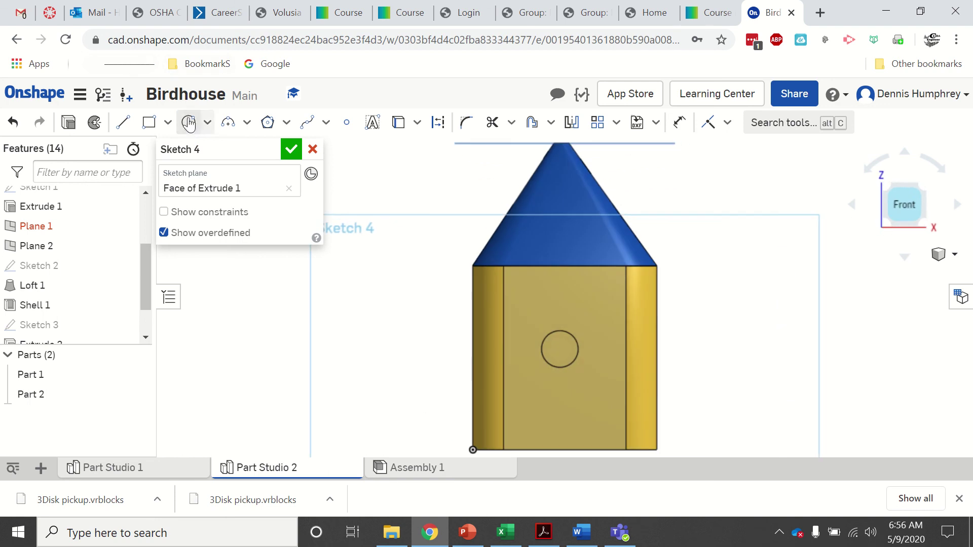
{"action": "left_click", "coordinate": [557, 383]}
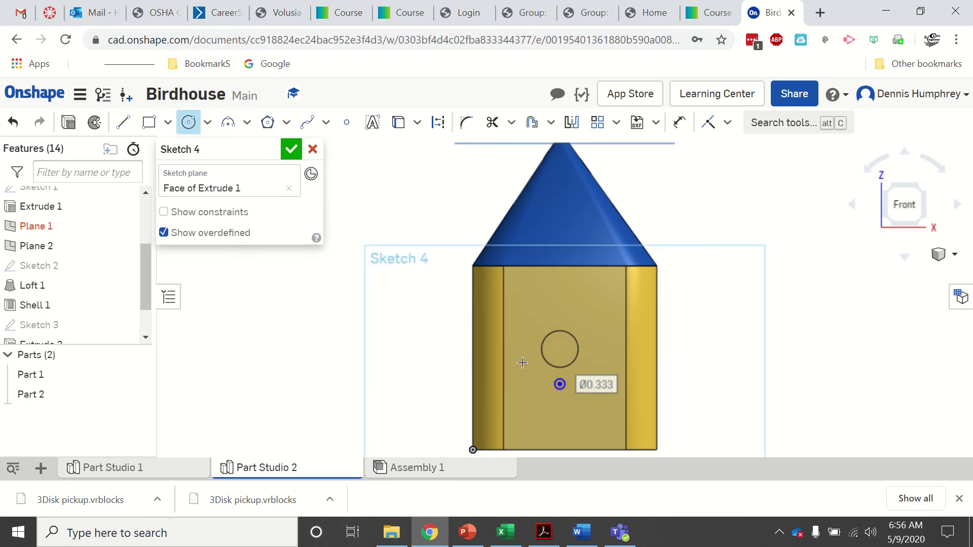
- Extrude the small circle 3 in outward as a blind Add to form a perch
{"action": "key", "text": "shift+e"}
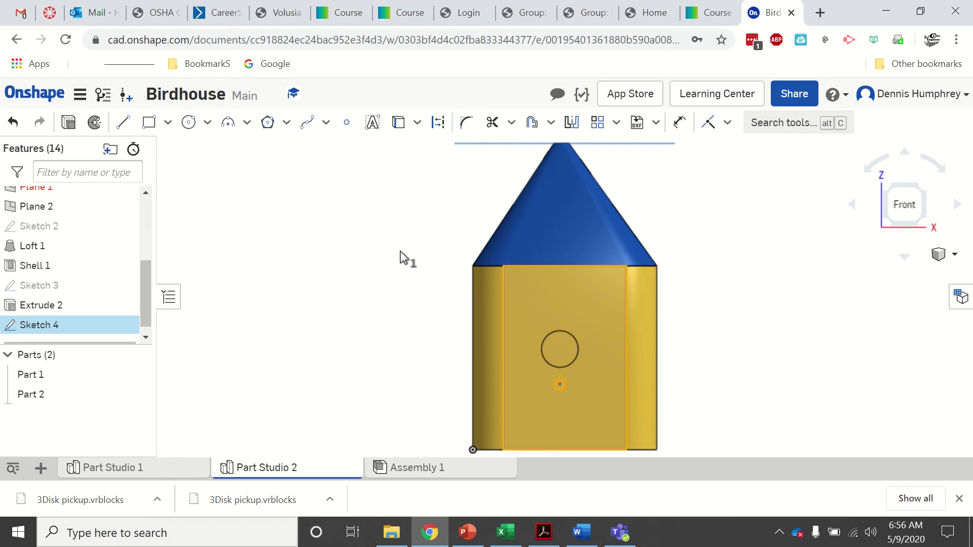
{"action": "key", "text": "shift+7"}
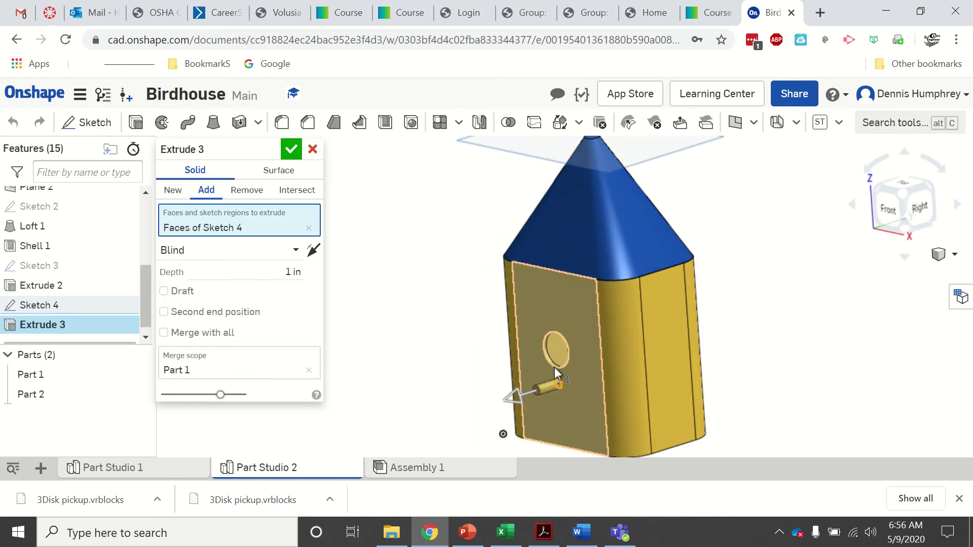
{"action": "left_click", "coordinate": [285, 274]}
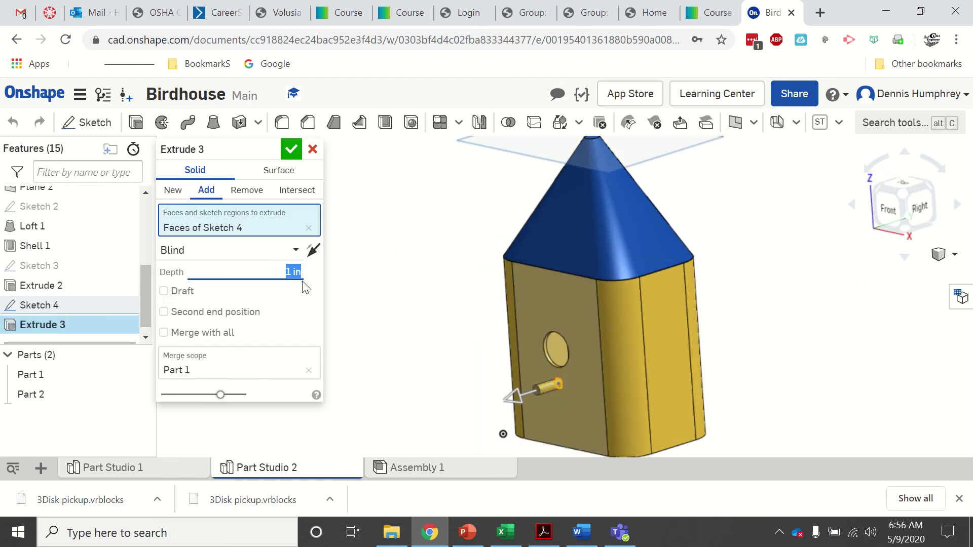
{"action": "type", "text": "3"}
{"action": "left_click", "coordinate": [277, 250]}
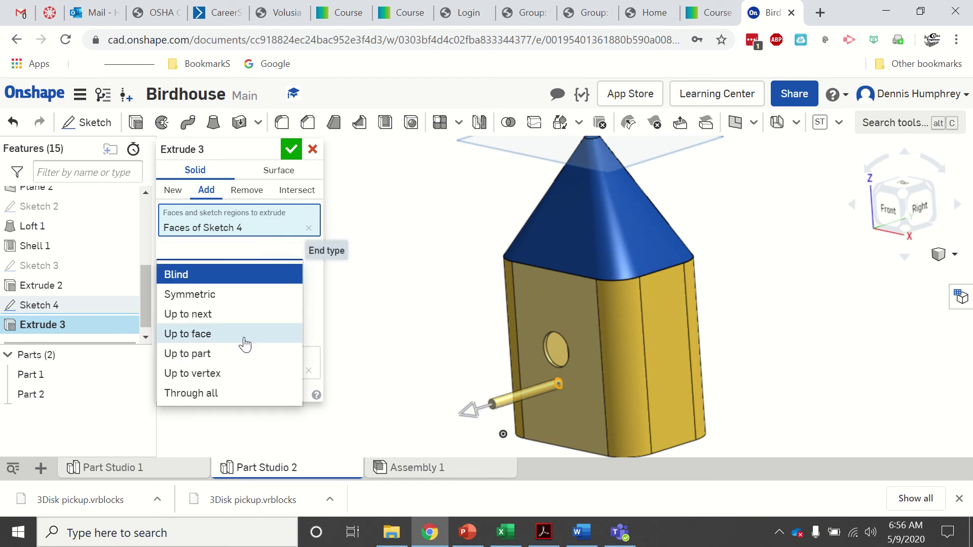
{"action": "left_click", "coordinate": [290, 150]}
{"action": "left_click", "coordinate": [292, 151]}
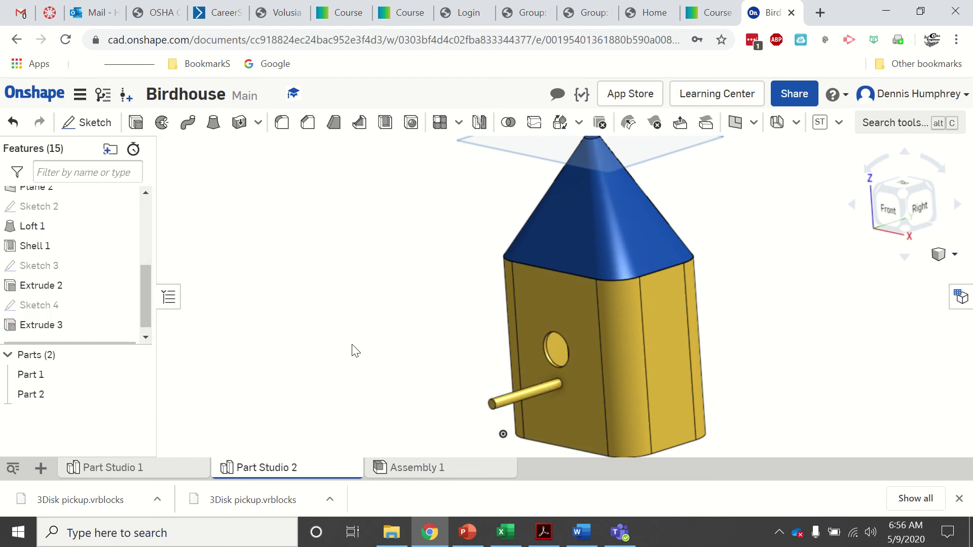
- Edit the perch extrusion to create a new part instead of adding to the body
{"action": "right_click", "coordinate": [505, 401]}
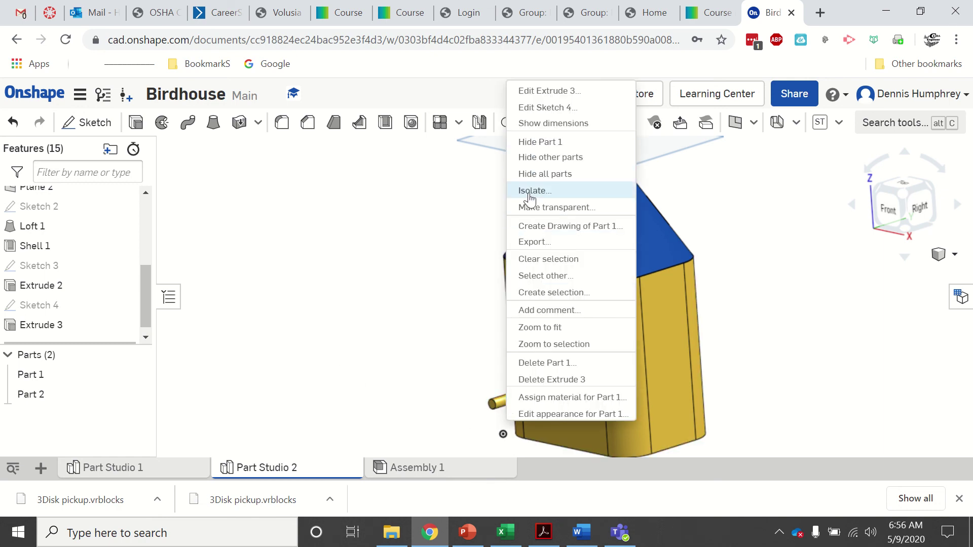
{"action": "left_click", "coordinate": [406, 215]}
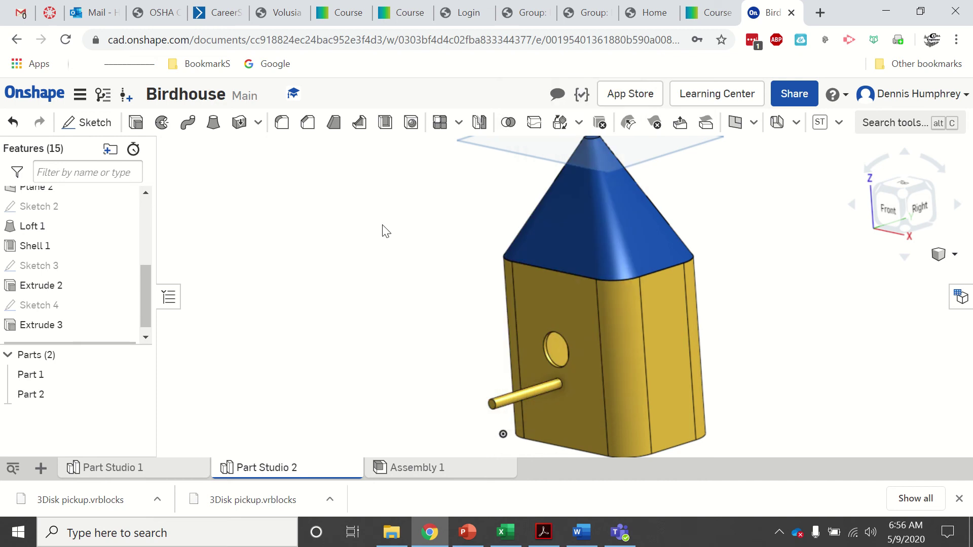
{"action": "double_click", "coordinate": [32, 326]}
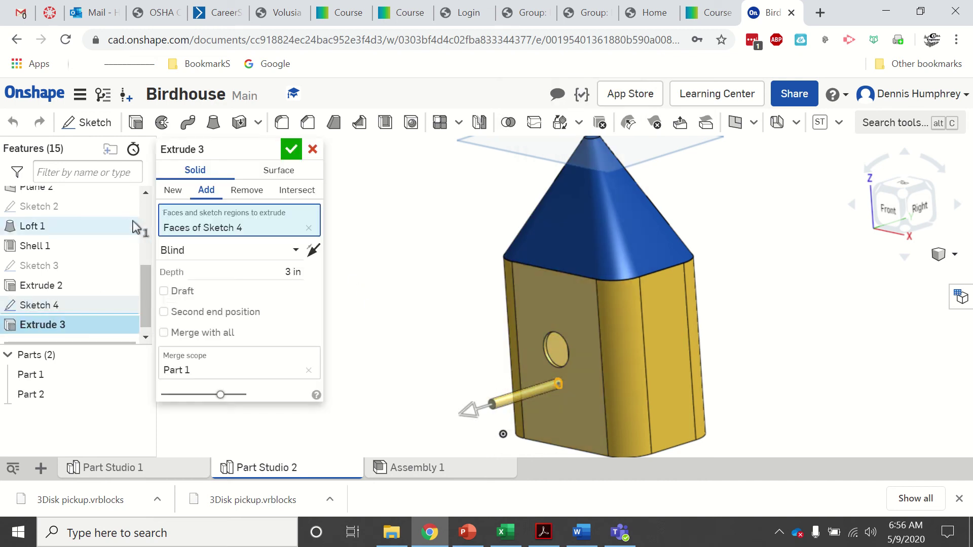
{"action": "left_click", "coordinate": [169, 195]}
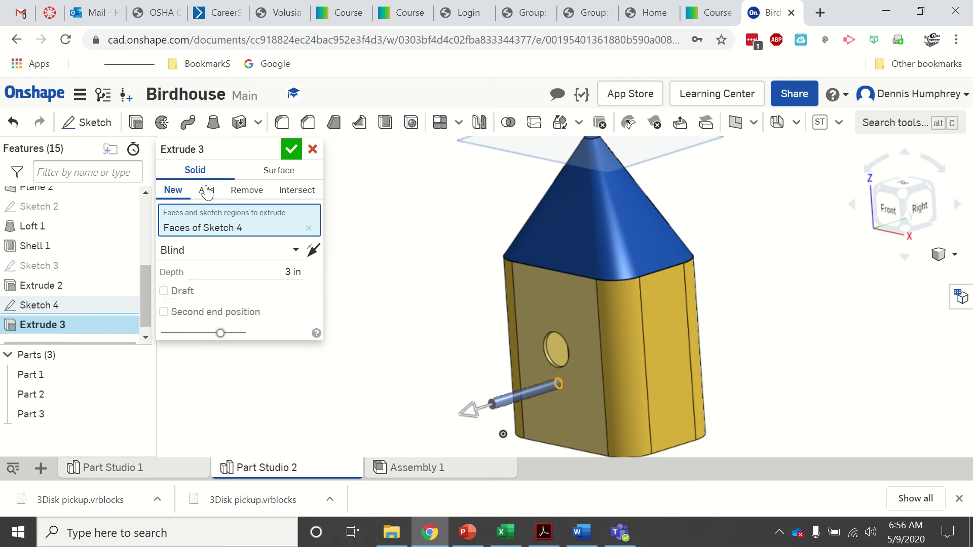
{"action": "left_click", "coordinate": [290, 150]}
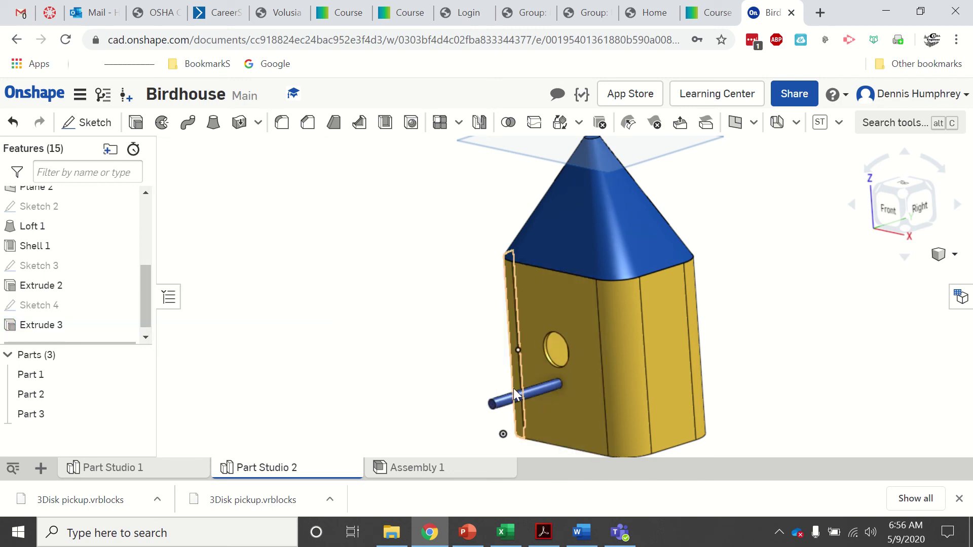
- Change the appearance of the perch part to dark brown #723E00
{"action": "right_click", "coordinate": [518, 403]}
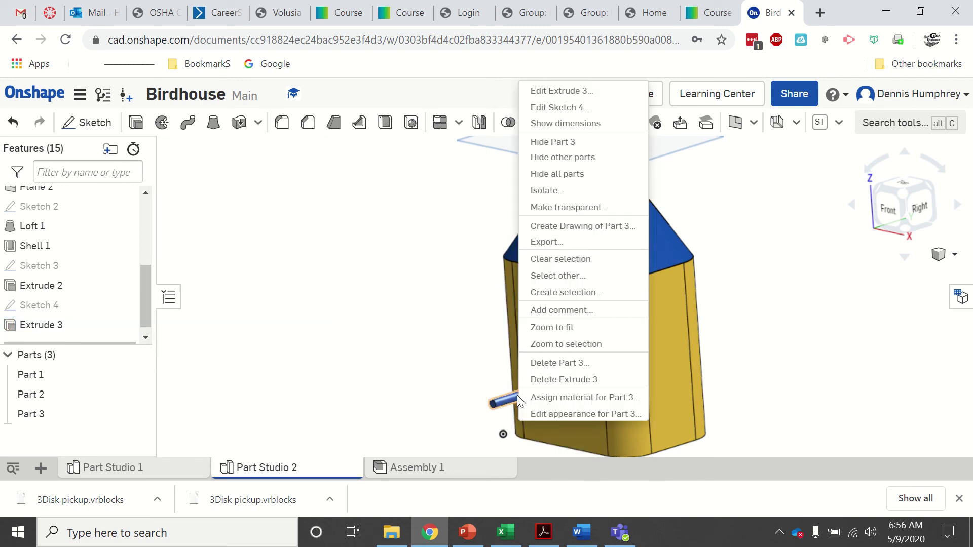
{"action": "right_click", "coordinate": [35, 414]}
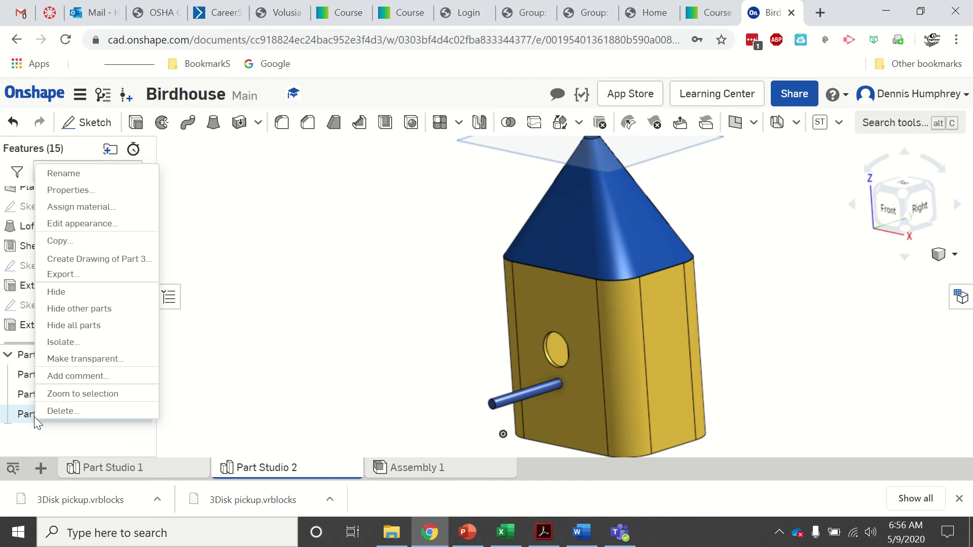
{"action": "left_click", "coordinate": [76, 226]}
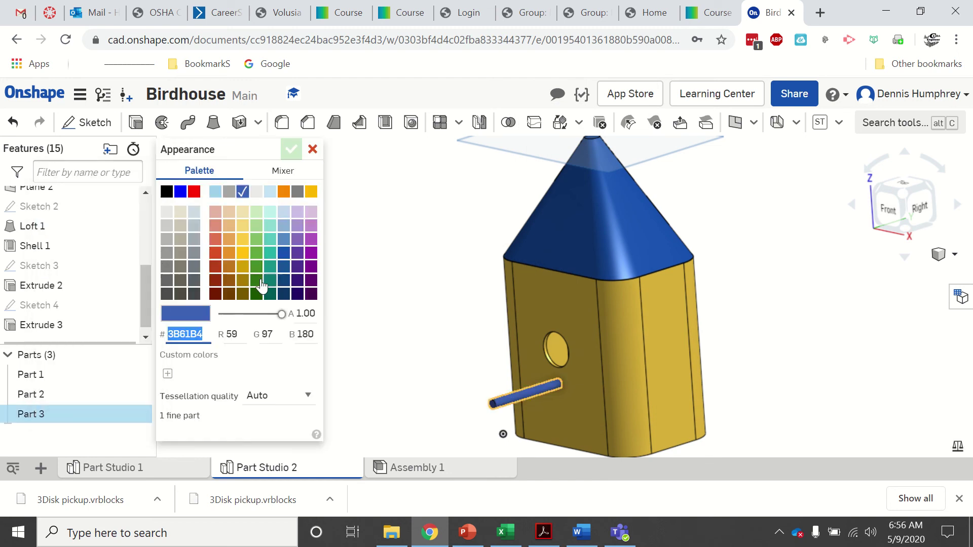
{"action": "left_click", "coordinate": [242, 293]}
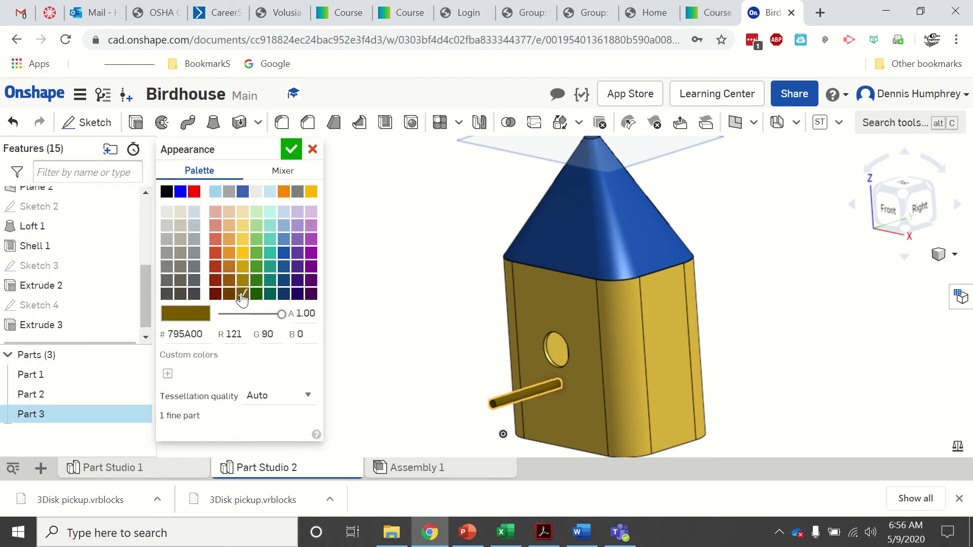
{"action": "left_click", "coordinate": [228, 294]}
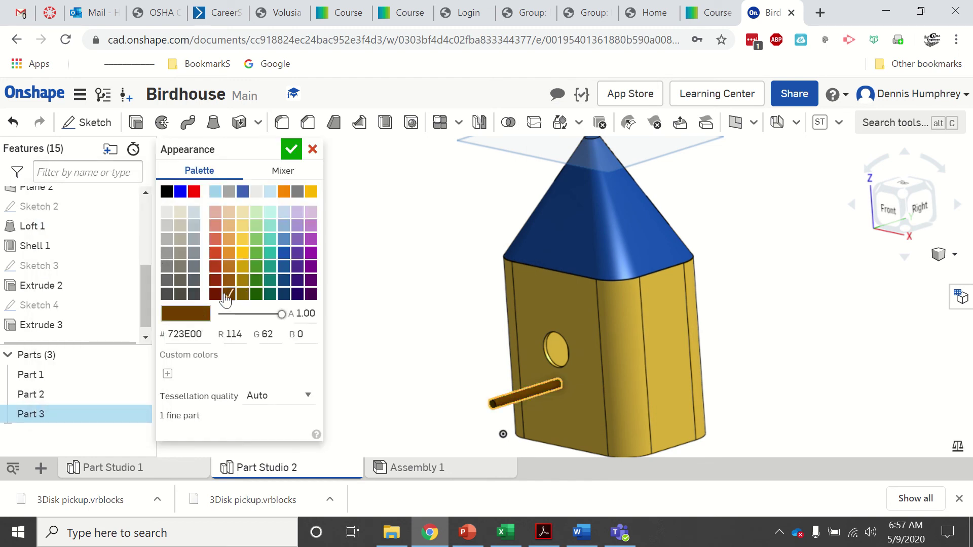
{"action": "left_click", "coordinate": [291, 149]}
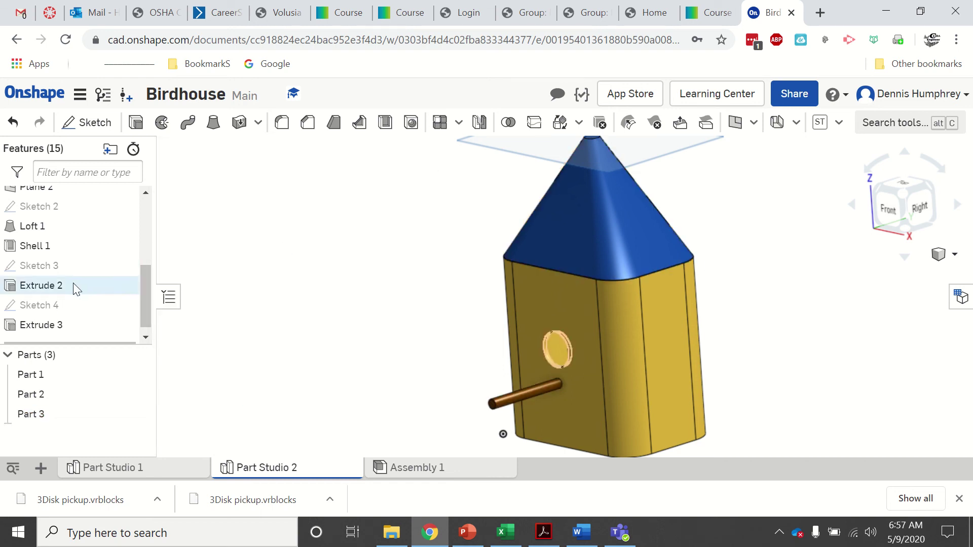
- Hide Plane 2 at the top of the roof
{"action": "scroll", "coordinate": [76, 282], "scroll_direction": "up", "scroll_amount": 3}
{"action": "scroll", "coordinate": [61, 310], "scroll_direction": "down", "scroll_amount": 3}
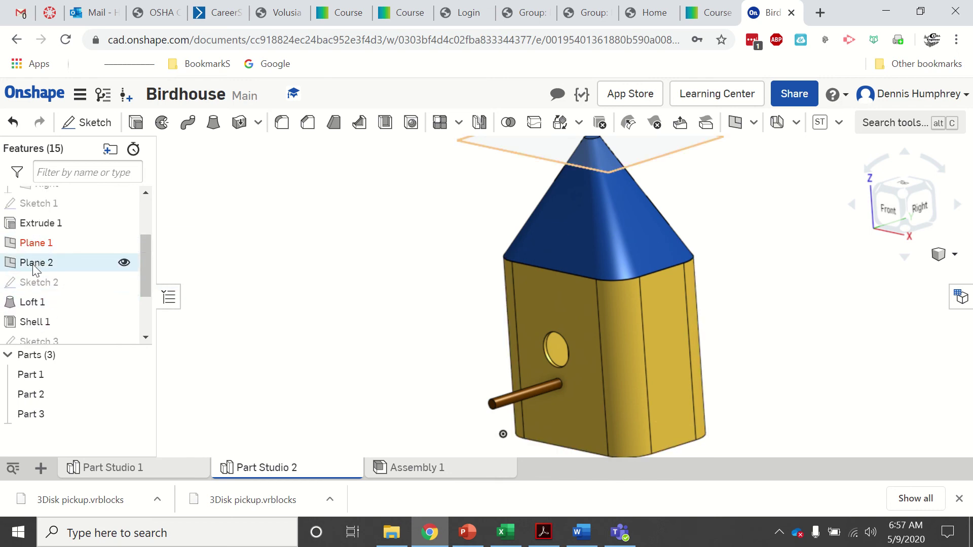
{"action": "left_click", "coordinate": [123, 262]}
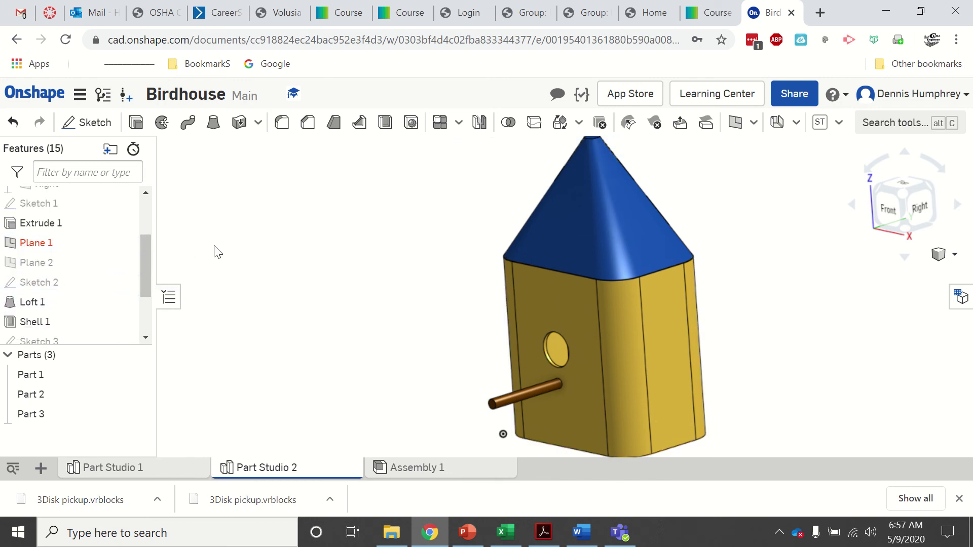
{"action": "left_click", "coordinate": [907, 193]}
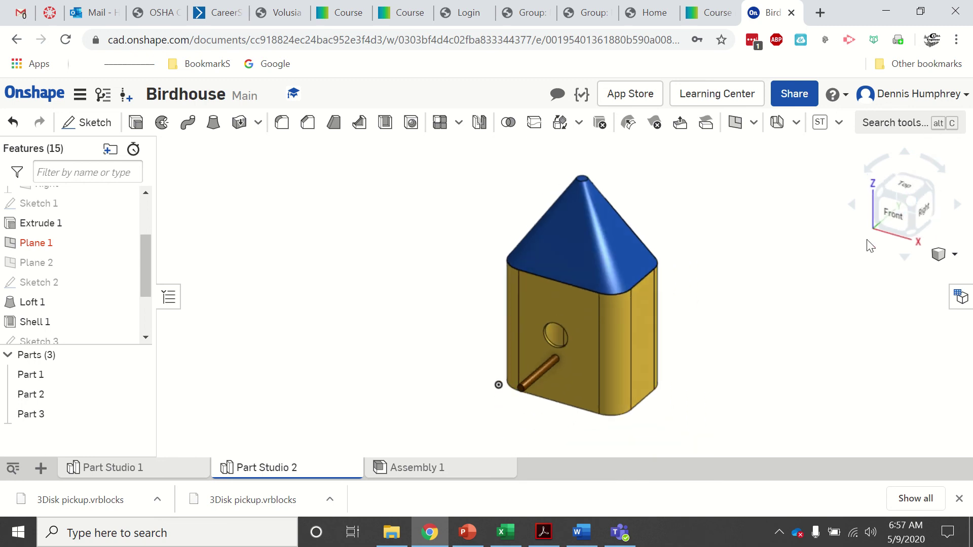
{"action": "left_click", "coordinate": [155, 468]}
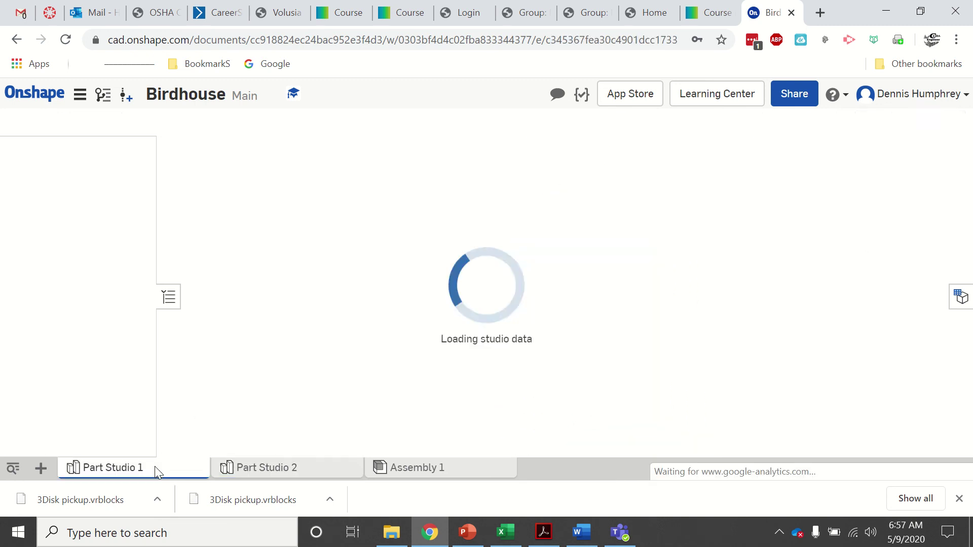
{"action": "left_click", "coordinate": [253, 469]}
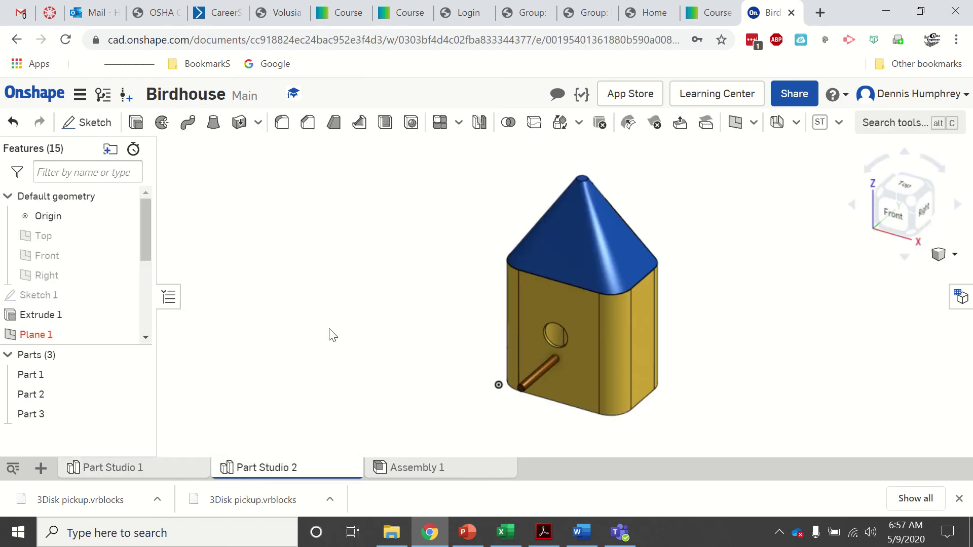